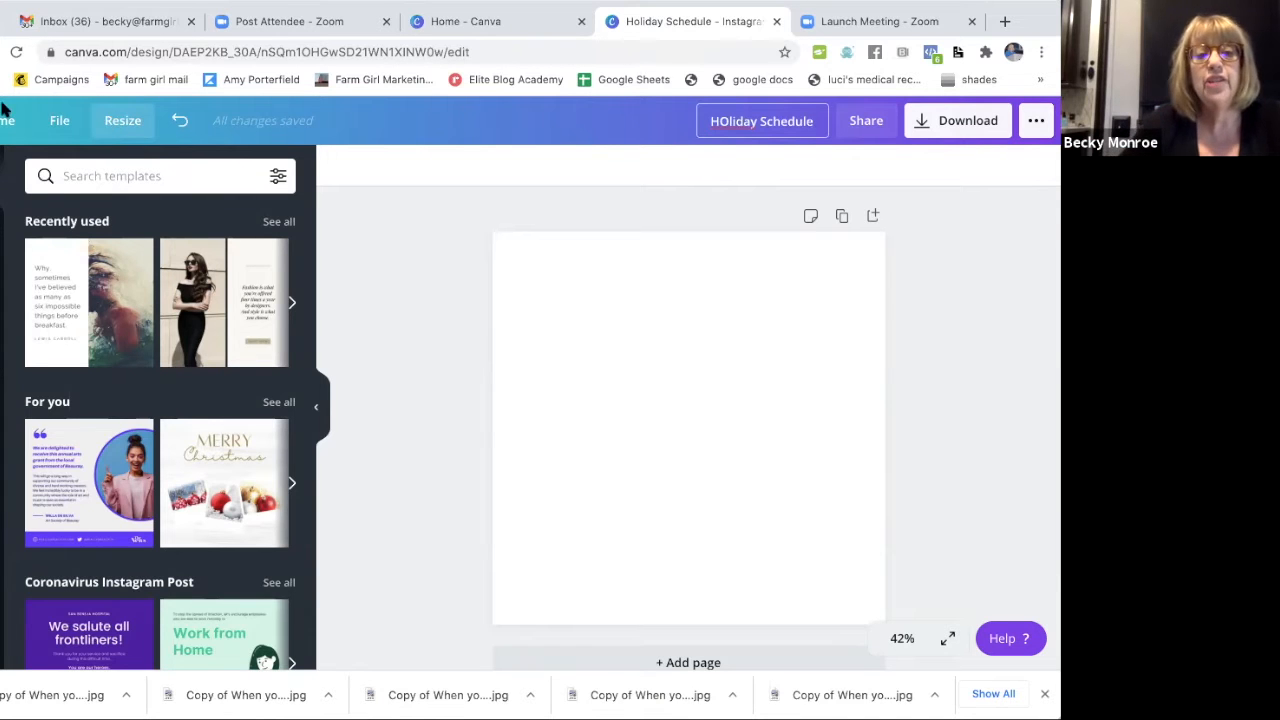
Search the templates for "photo quote" and look through the results.
{"action": "left_click", "coordinate": [65, 178]}
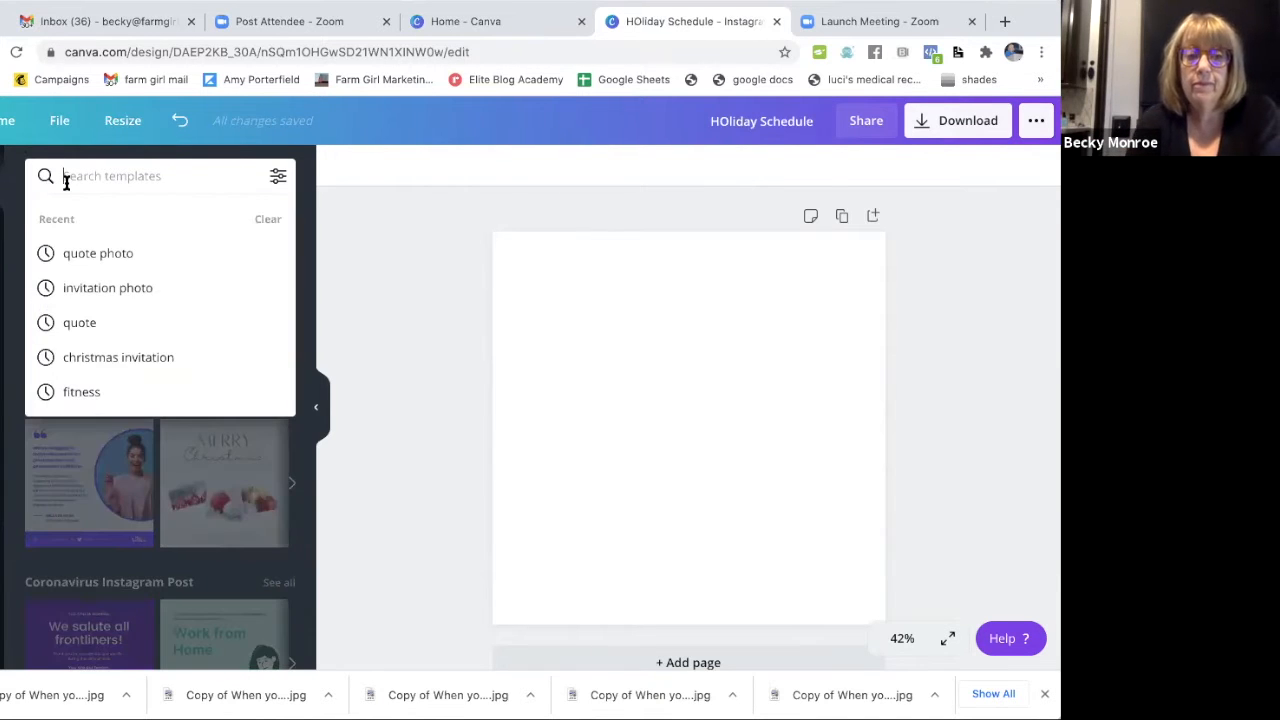
{"action": "type", "text": "photo "}
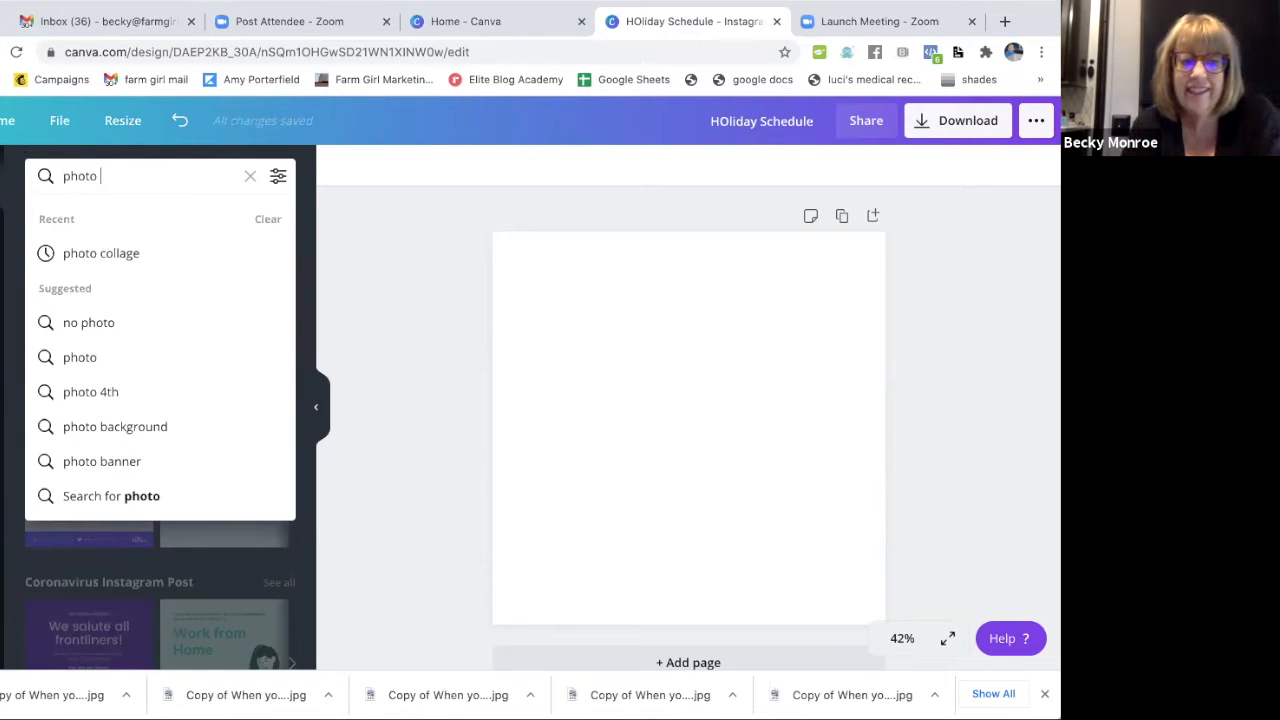
{"action": "type", "text": "quote"}
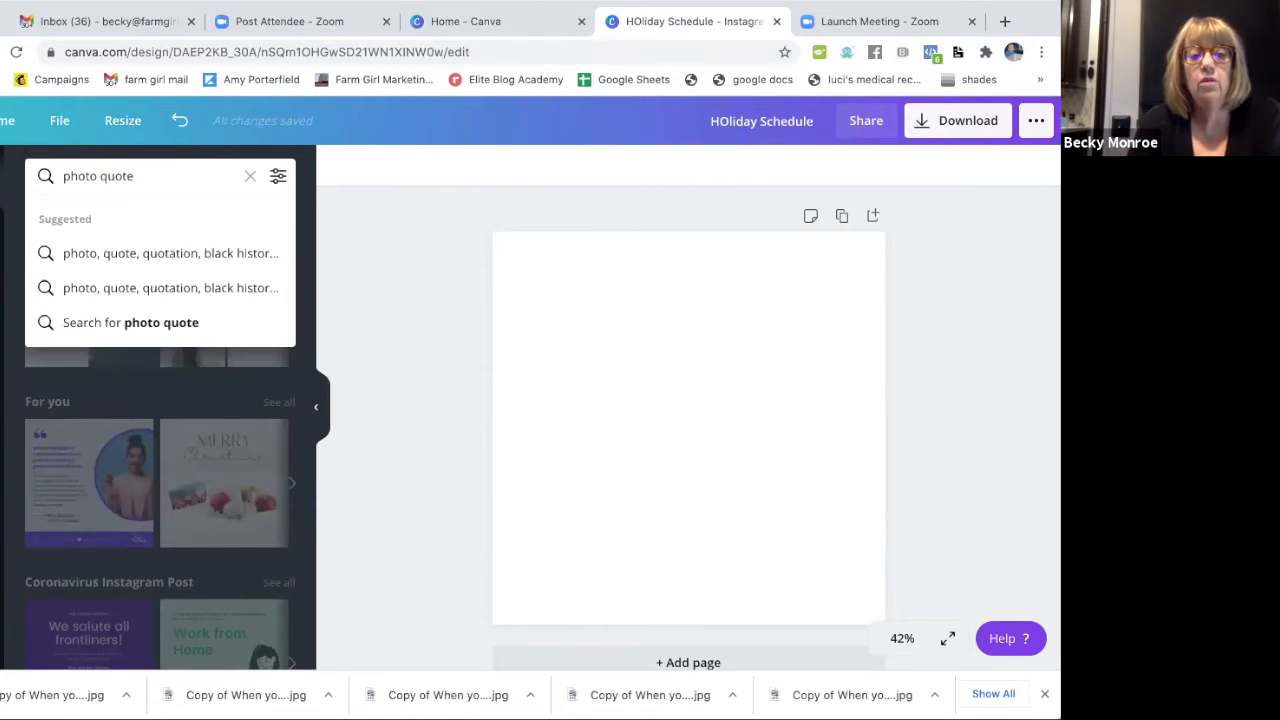
{"action": "key", "text": "Return"}
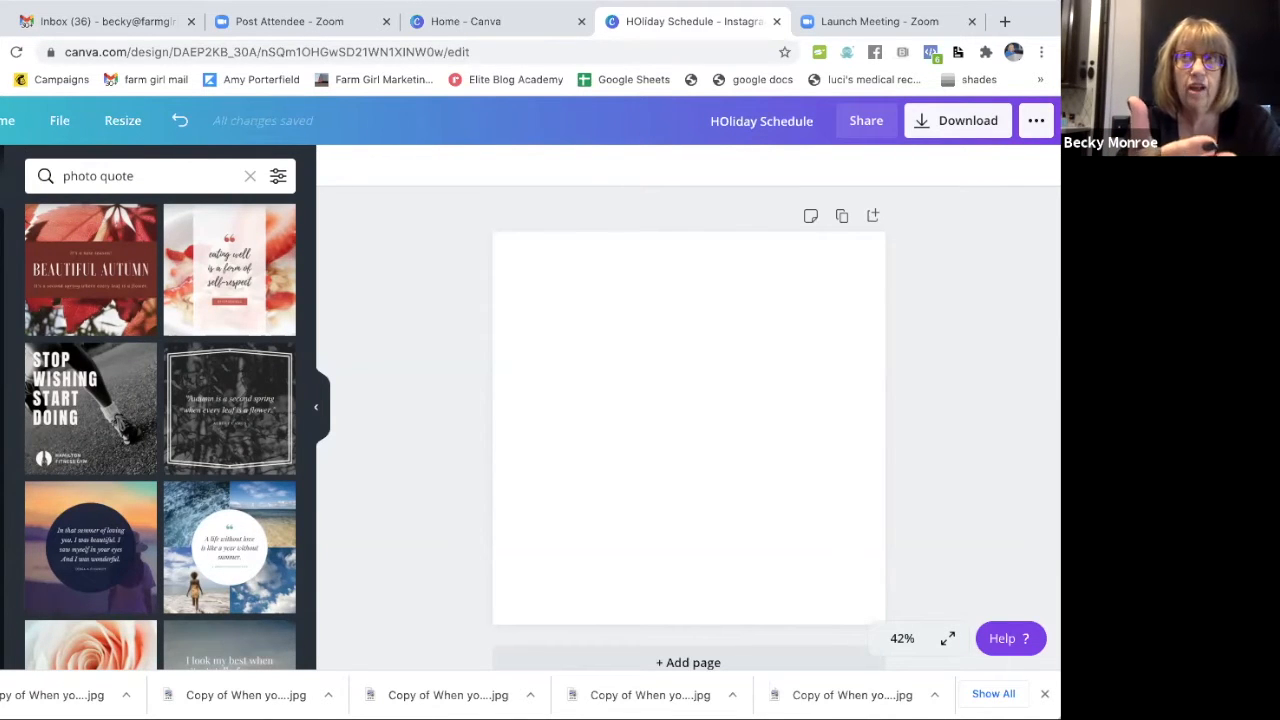
{"action": "scroll", "coordinate": [60, 305], "scroll_direction": "down", "scroll_amount": 5}
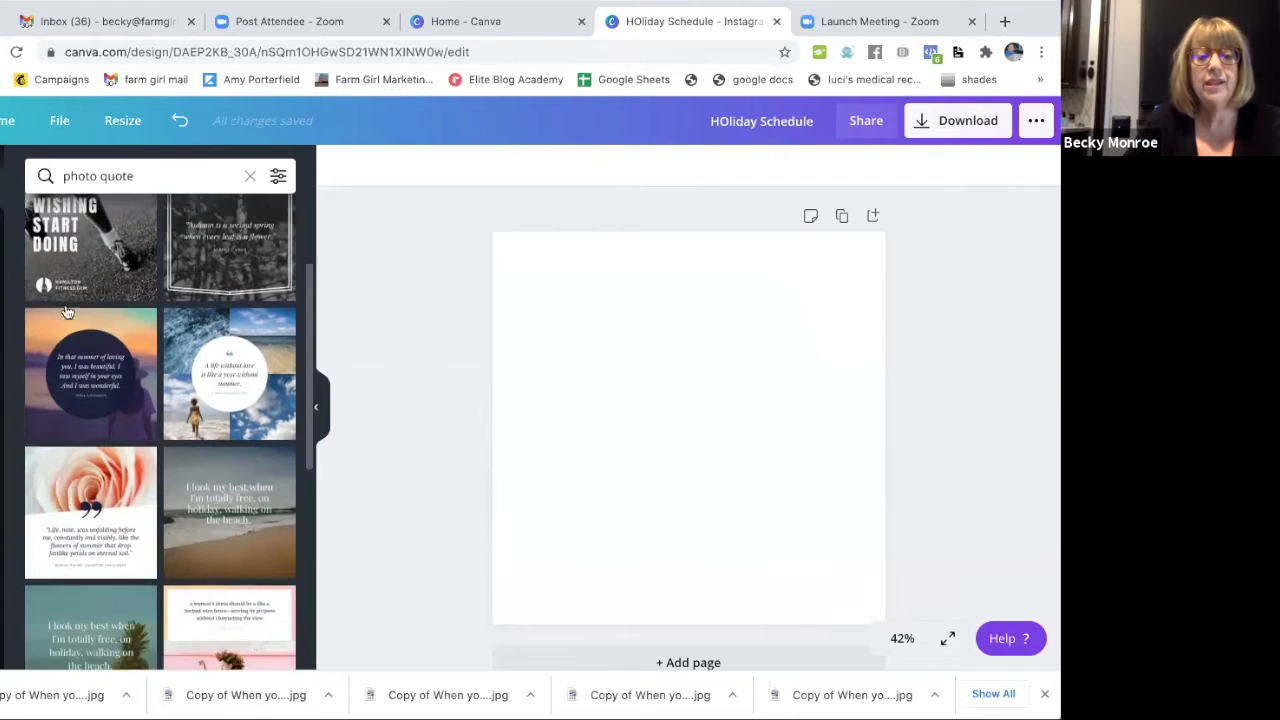
{"action": "scroll", "coordinate": [67, 312], "scroll_direction": "up", "scroll_amount": 1}
{"action": "scroll", "coordinate": [67, 312], "scroll_direction": "up", "scroll_amount": 5}
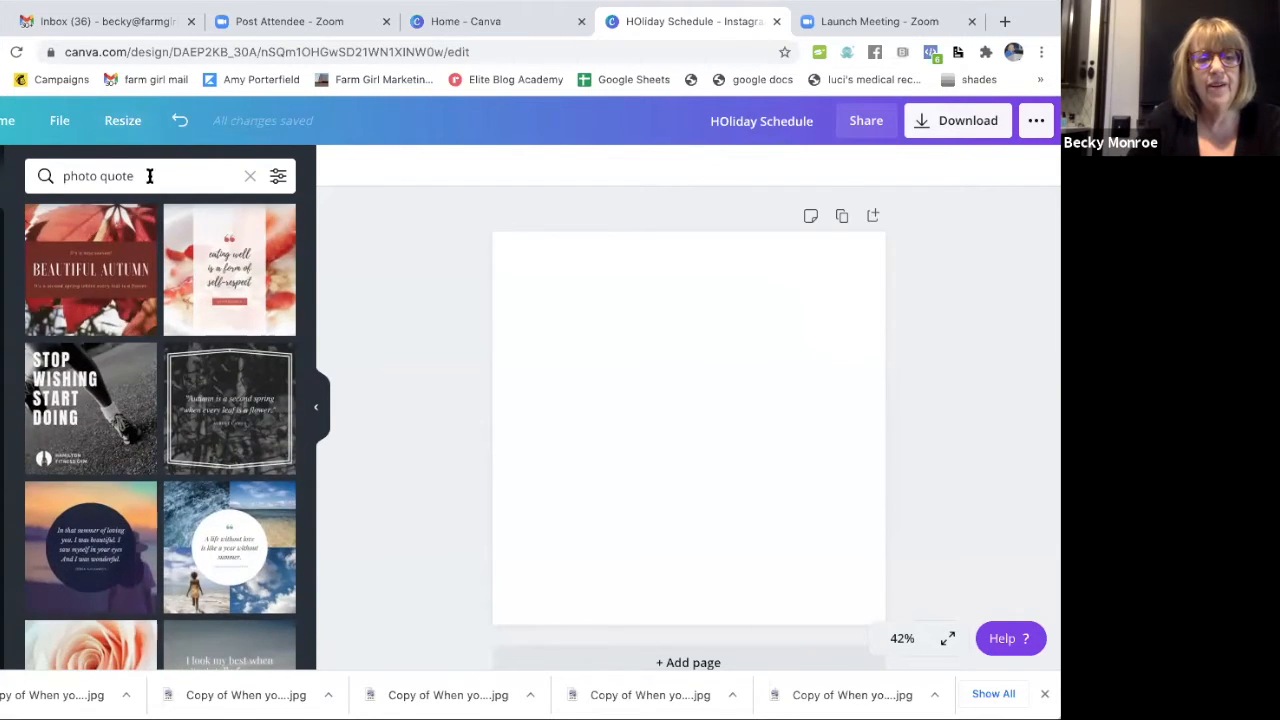
Search the templates for "quote photo" and apply the Lewis Carroll quote template with the half-page photo of a person in water.
{"action": "left_click", "coordinate": [151, 175]}
{"action": "type", "text": "quote photo"}
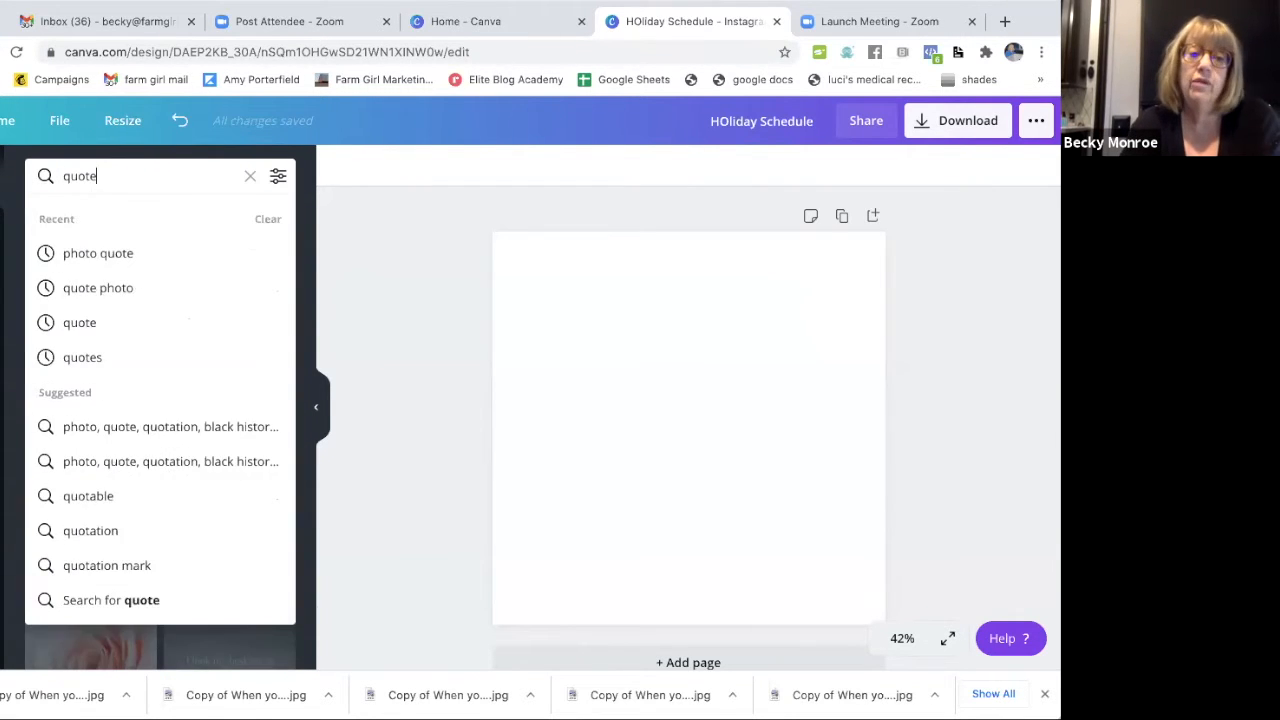
{"action": "key", "text": "Return"}
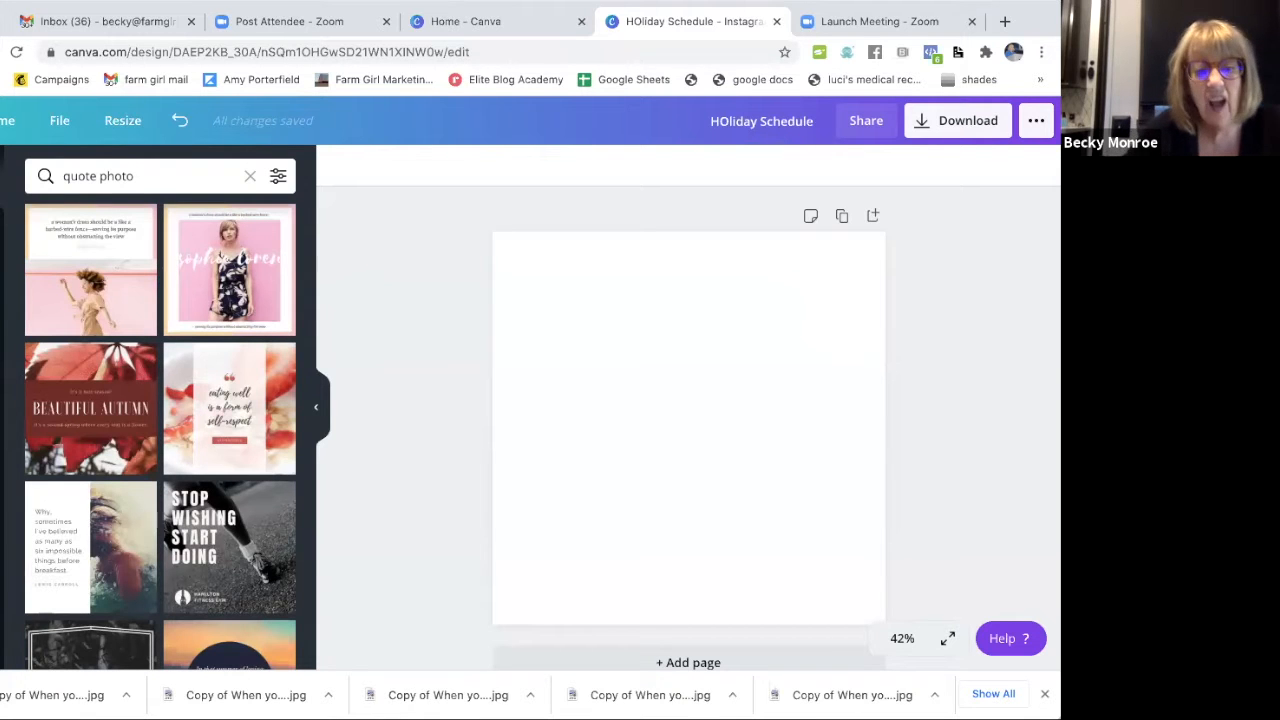
{"action": "scroll", "coordinate": [145, 541], "scroll_direction": "down", "scroll_amount": 4}
{"action": "scroll", "coordinate": [145, 541], "scroll_direction": "down", "scroll_amount": 5}
{"action": "scroll", "coordinate": [145, 541], "scroll_direction": "down", "scroll_amount": 5}
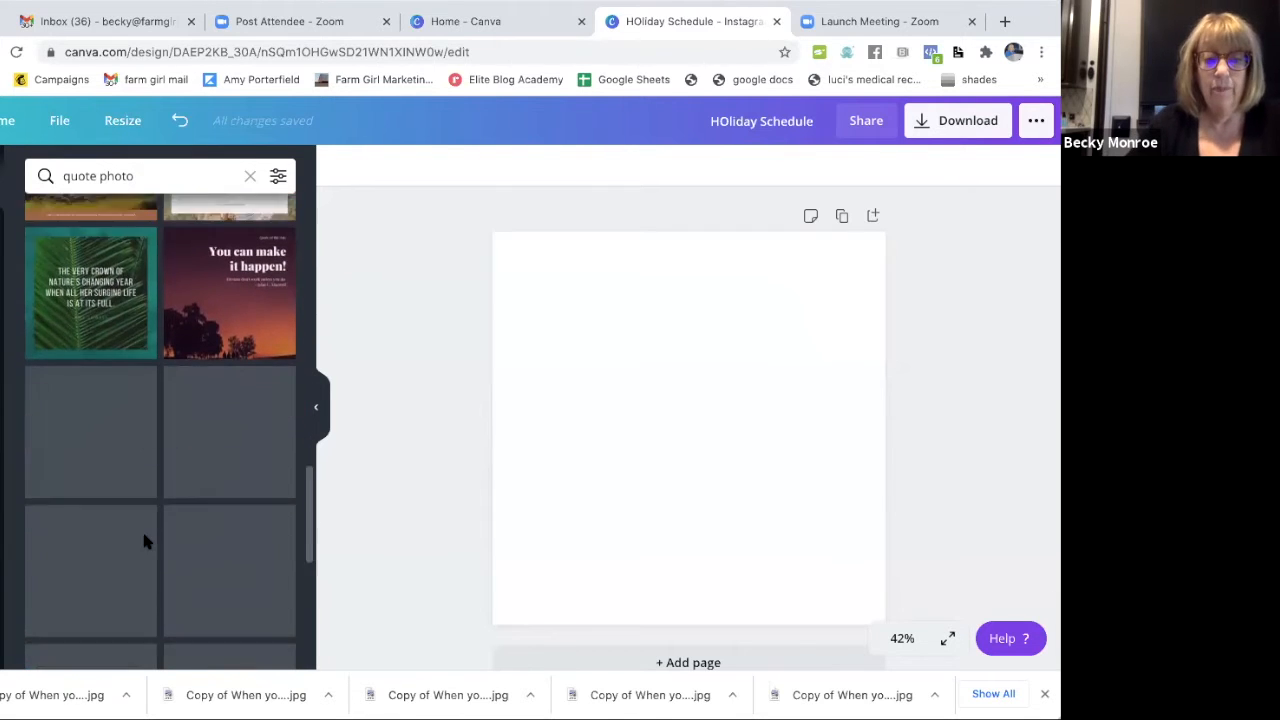
{"action": "scroll", "coordinate": [145, 541], "scroll_direction": "down", "scroll_amount": 3}
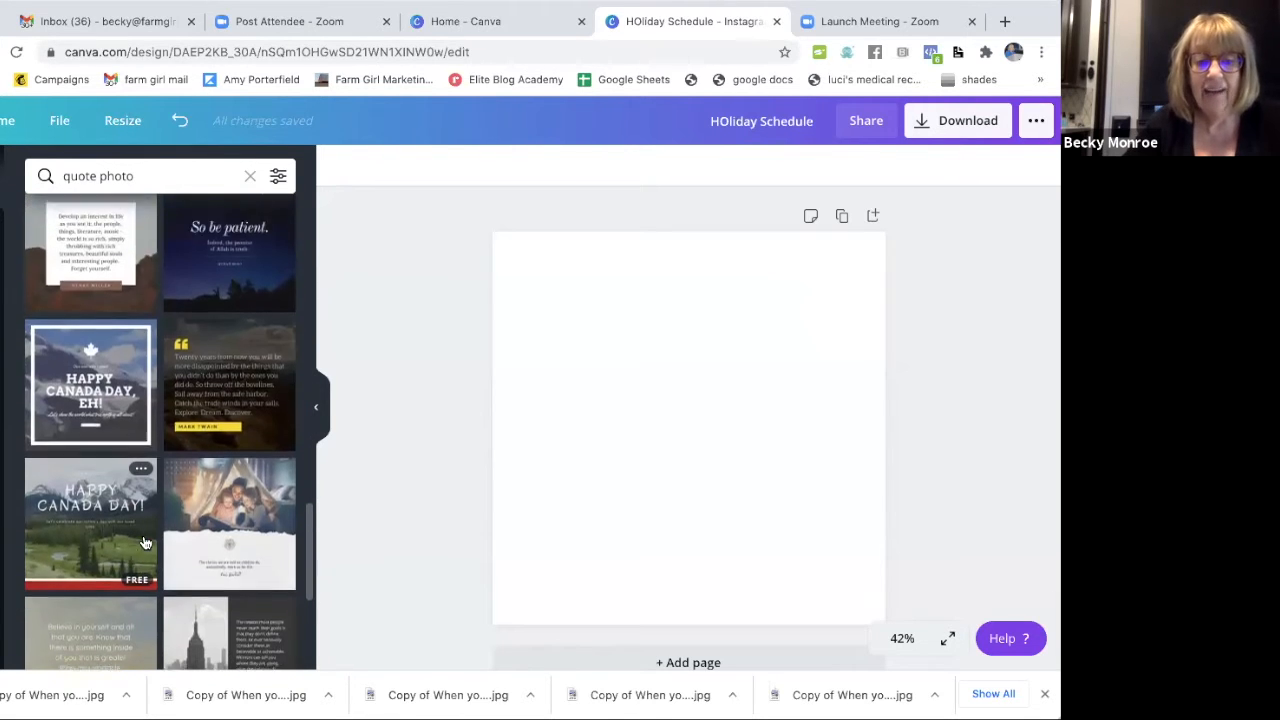
{"action": "scroll", "coordinate": [145, 541], "scroll_direction": "down", "scroll_amount": 5}
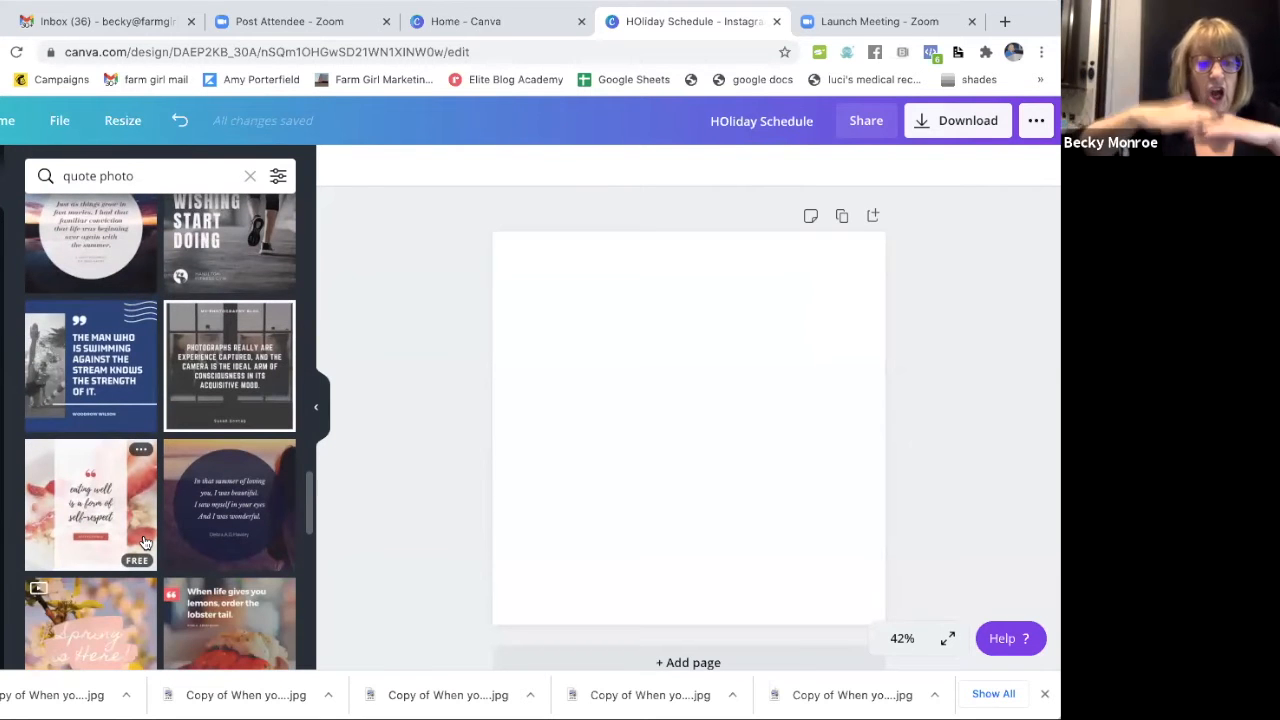
{"action": "scroll", "coordinate": [165, 428], "scroll_direction": "up", "scroll_amount": 5}
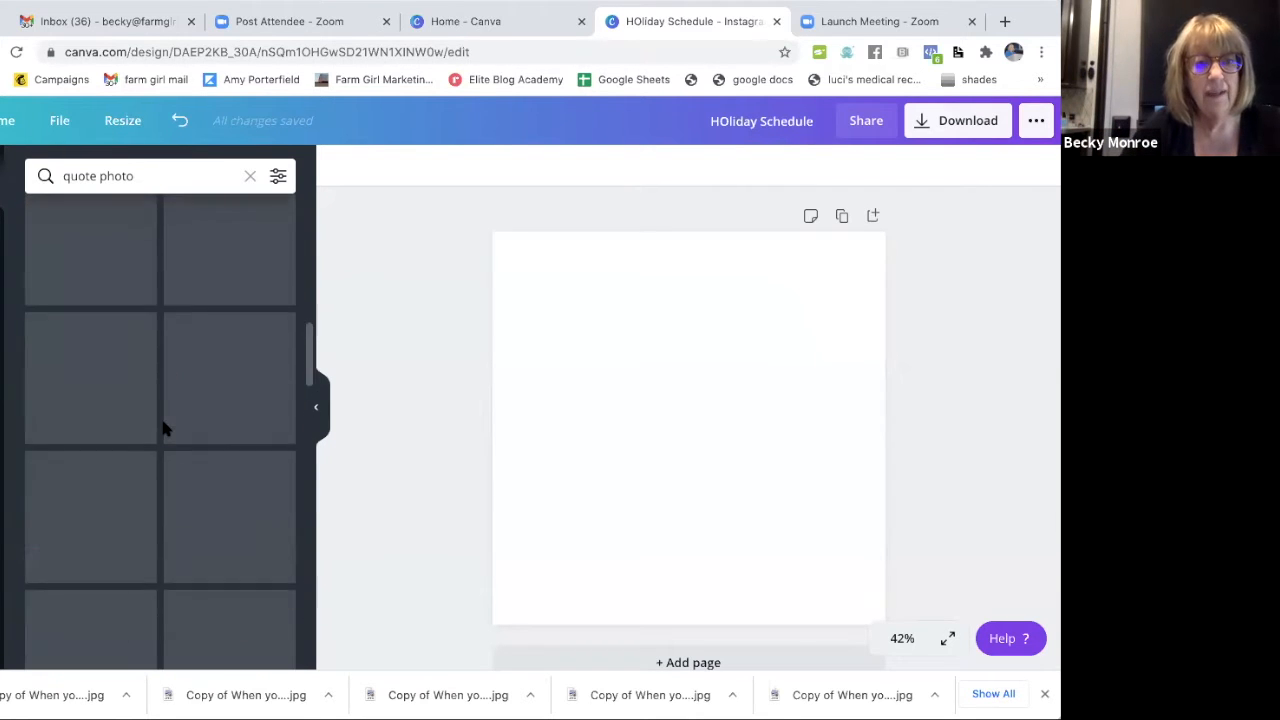
{"action": "scroll", "coordinate": [165, 428], "scroll_direction": "up", "scroll_amount": 5}
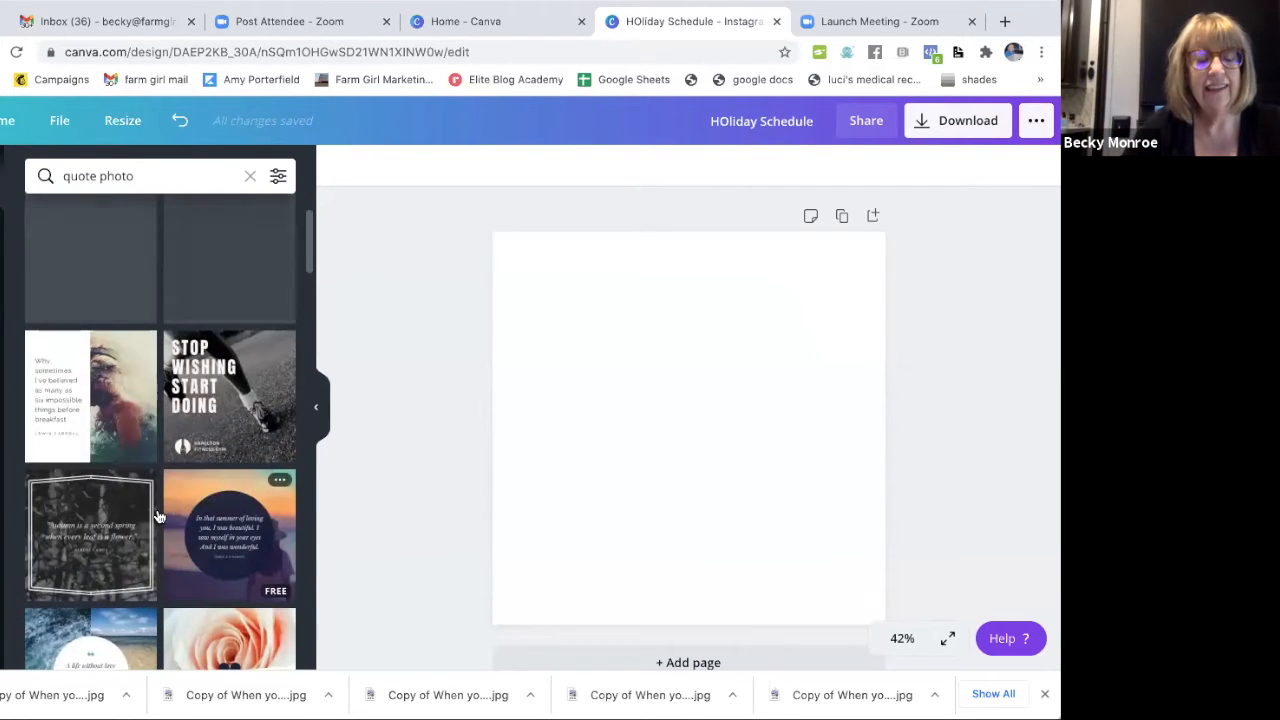
{"action": "scroll", "coordinate": [103, 405], "scroll_direction": "up", "scroll_amount": 2}
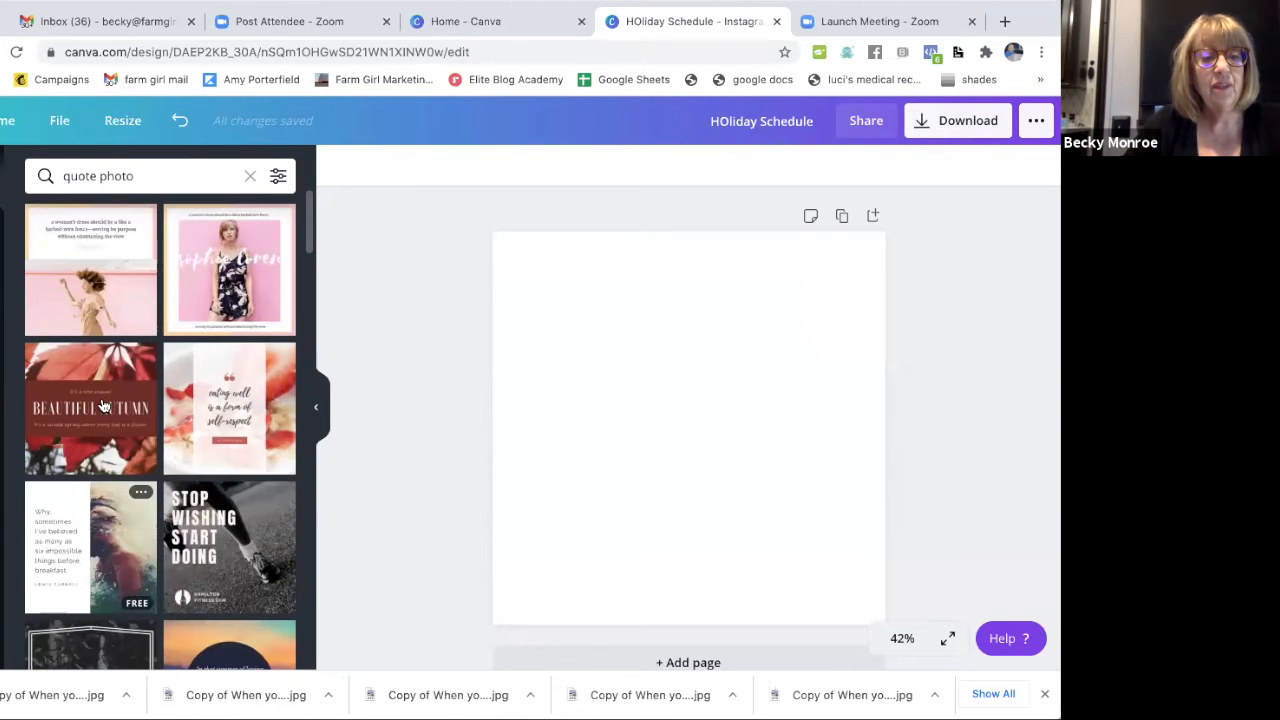
{"action": "scroll", "coordinate": [105, 395], "scroll_direction": "down", "scroll_amount": 3}
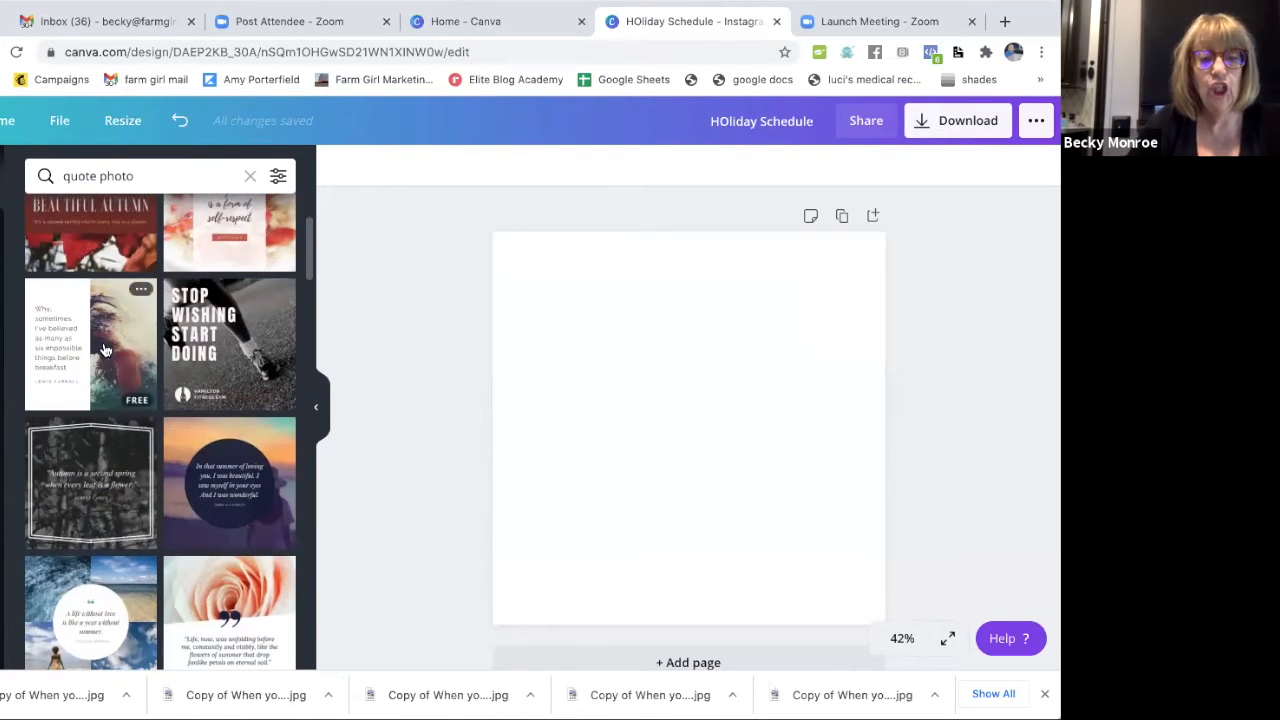
{"action": "left_click", "coordinate": [105, 349]}
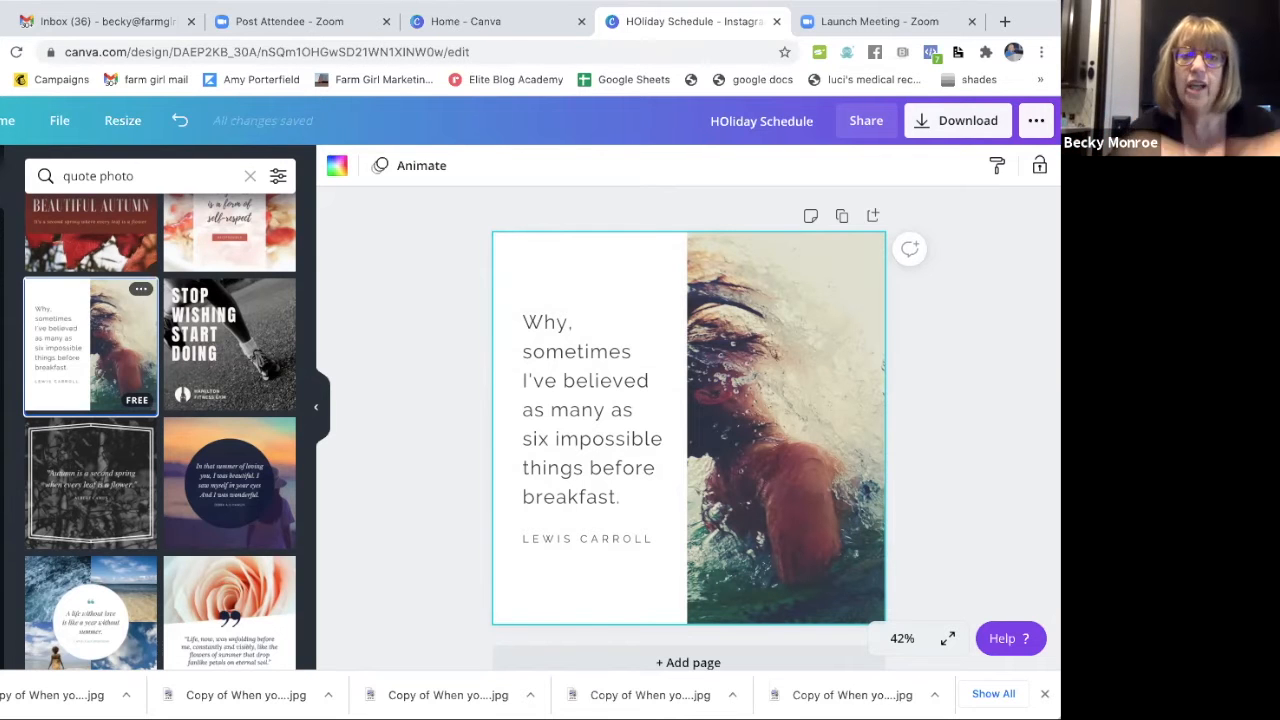
Search the image library for "turquoise christmas tree" and look through the pictures.
{"action": "scroll", "coordinate": [130, 330], "scroll_direction": "up", "scroll_amount": 3}
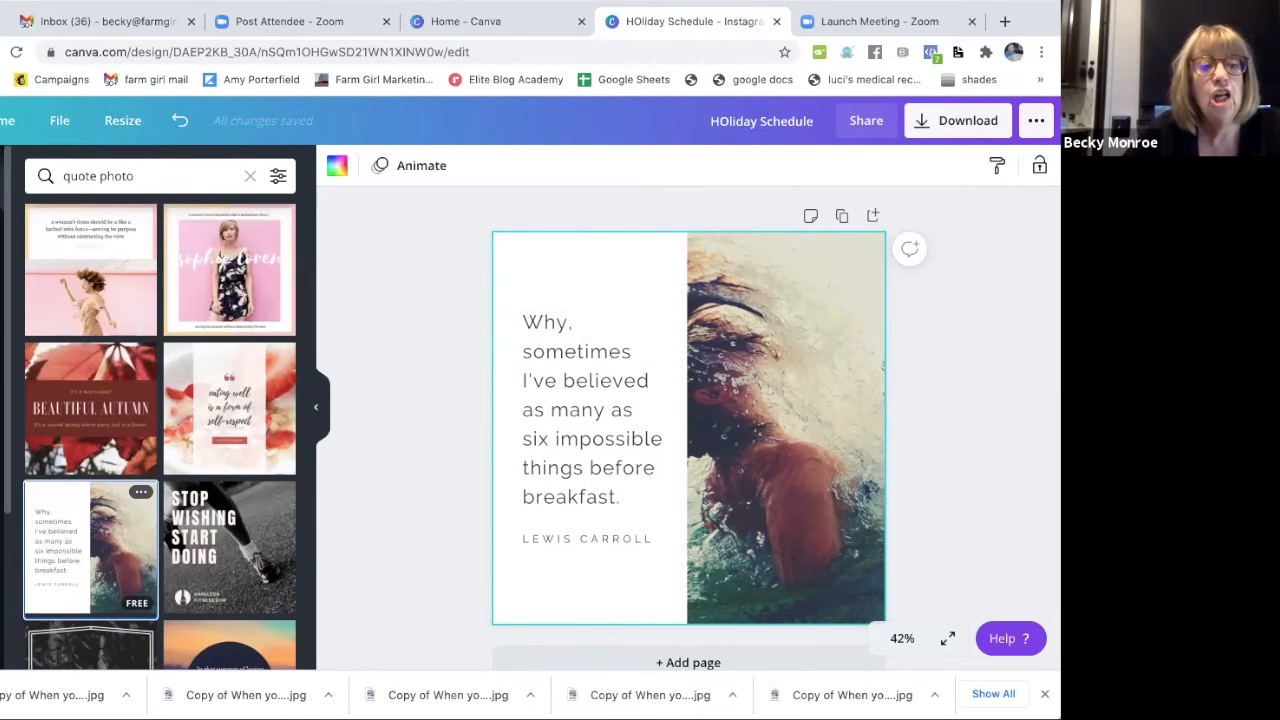
{"action": "left_click", "coordinate": [2, 300]}
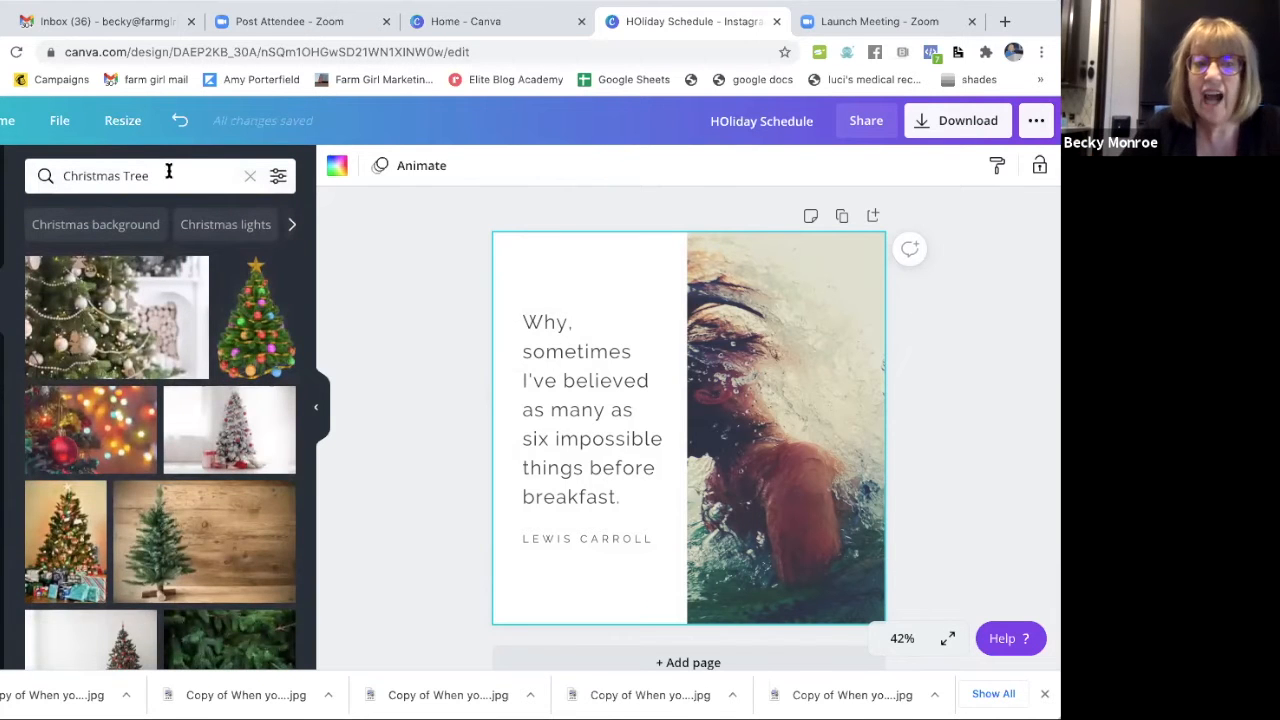
{"action": "left_click", "coordinate": [182, 180]}
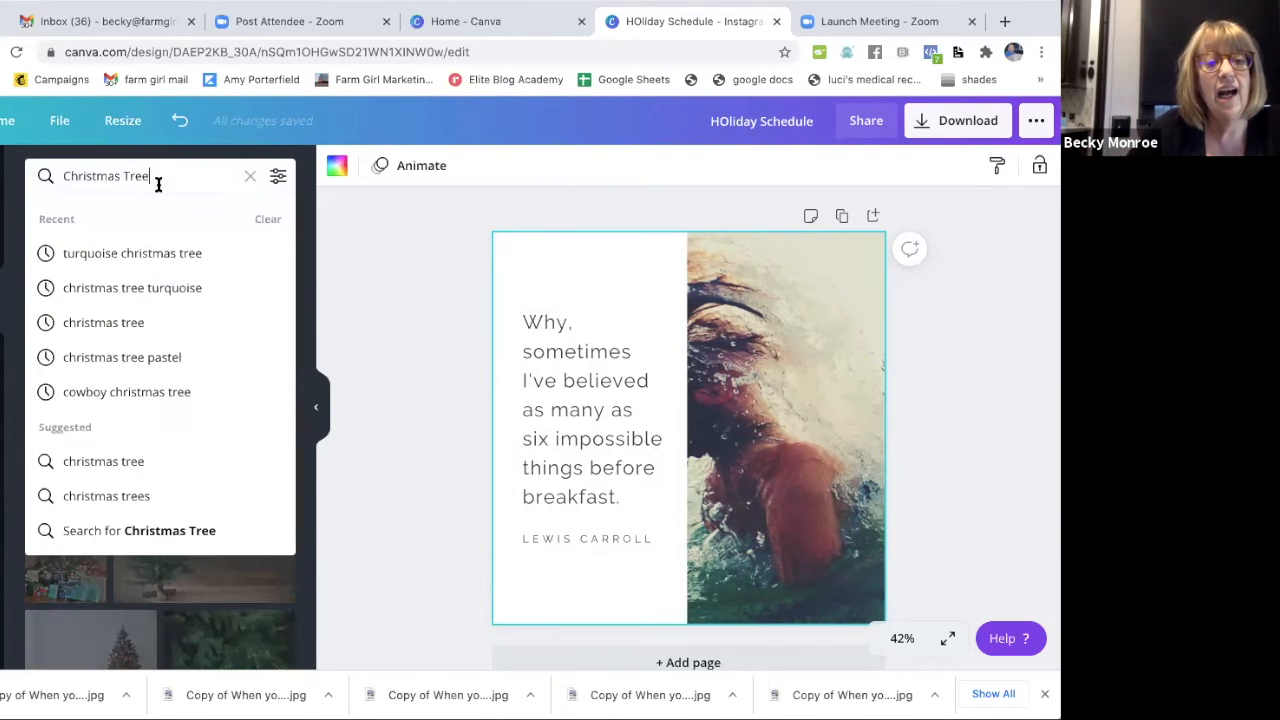
{"action": "left_click", "coordinate": [143, 256]}
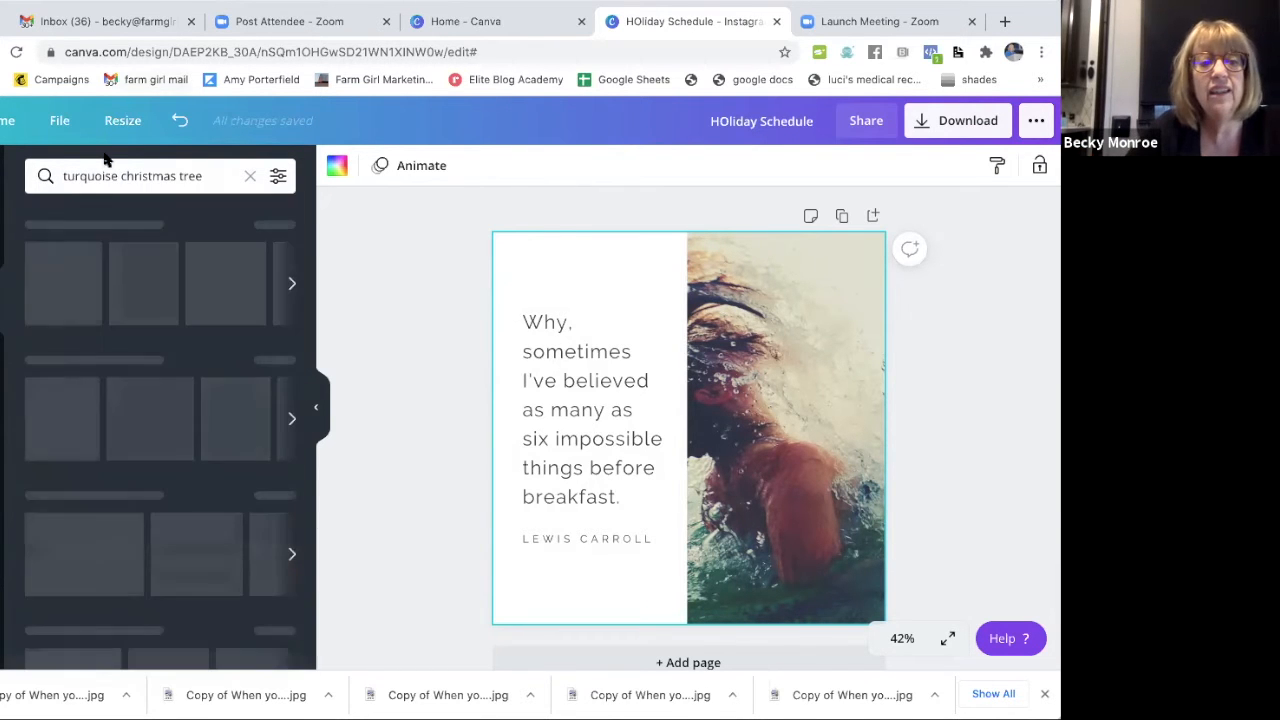
{"action": "left_click_drag", "start_coordinate": [217, 175], "coordinate": [16, 165]}
{"action": "left_click", "coordinate": [374, 364]}
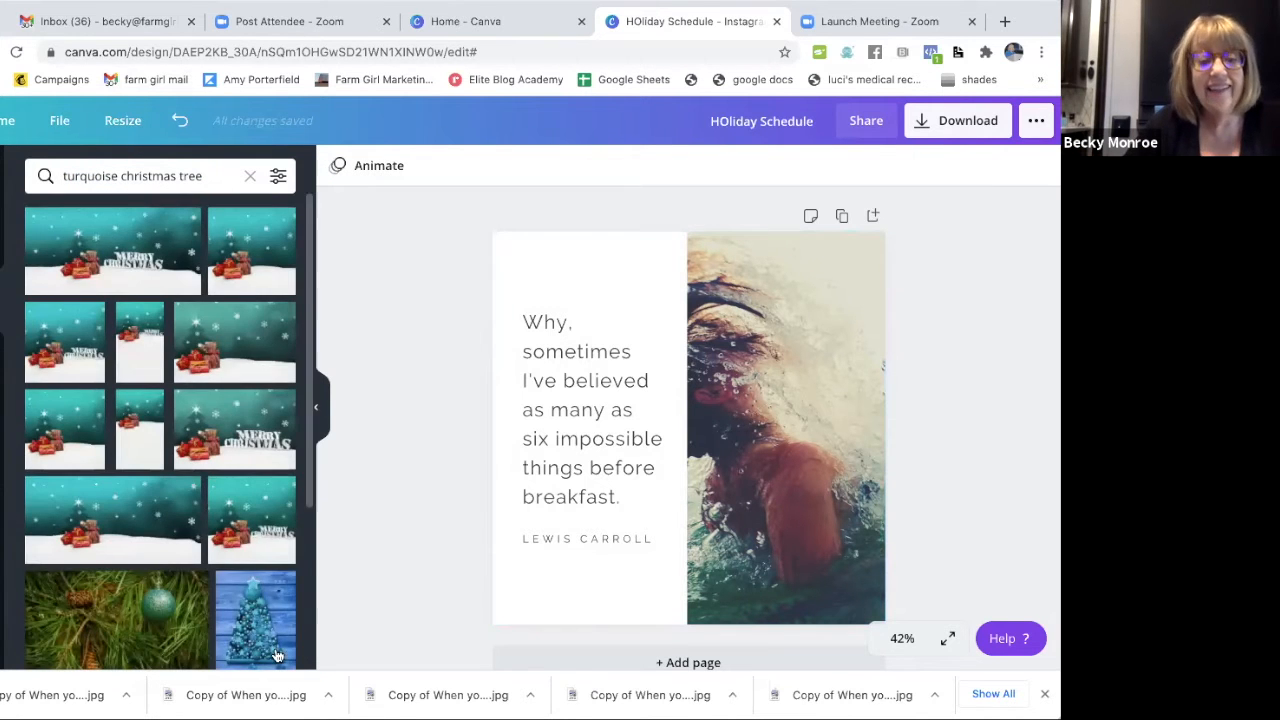
{"action": "scroll", "coordinate": [200, 500], "scroll_direction": "down", "scroll_amount": 3}
{"action": "scroll", "coordinate": [277, 652], "scroll_direction": "down", "scroll_amount": 5}
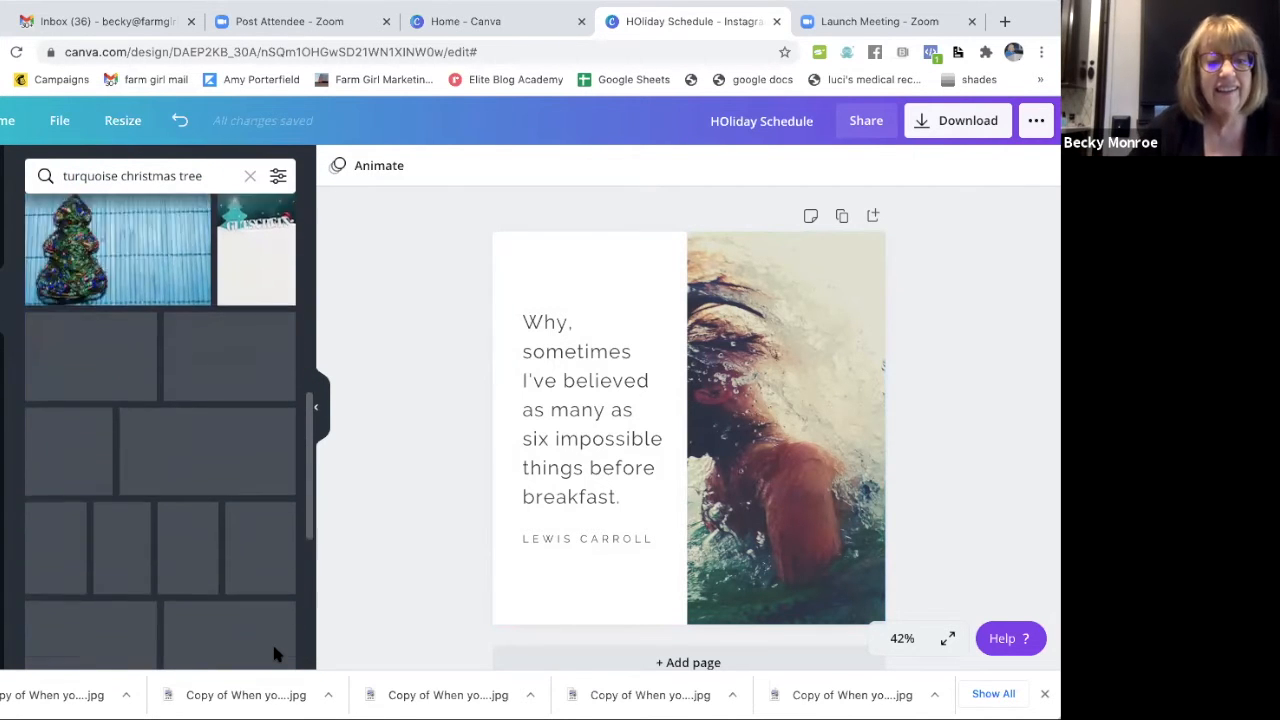
{"action": "scroll", "coordinate": [277, 652], "scroll_direction": "down", "scroll_amount": 5}
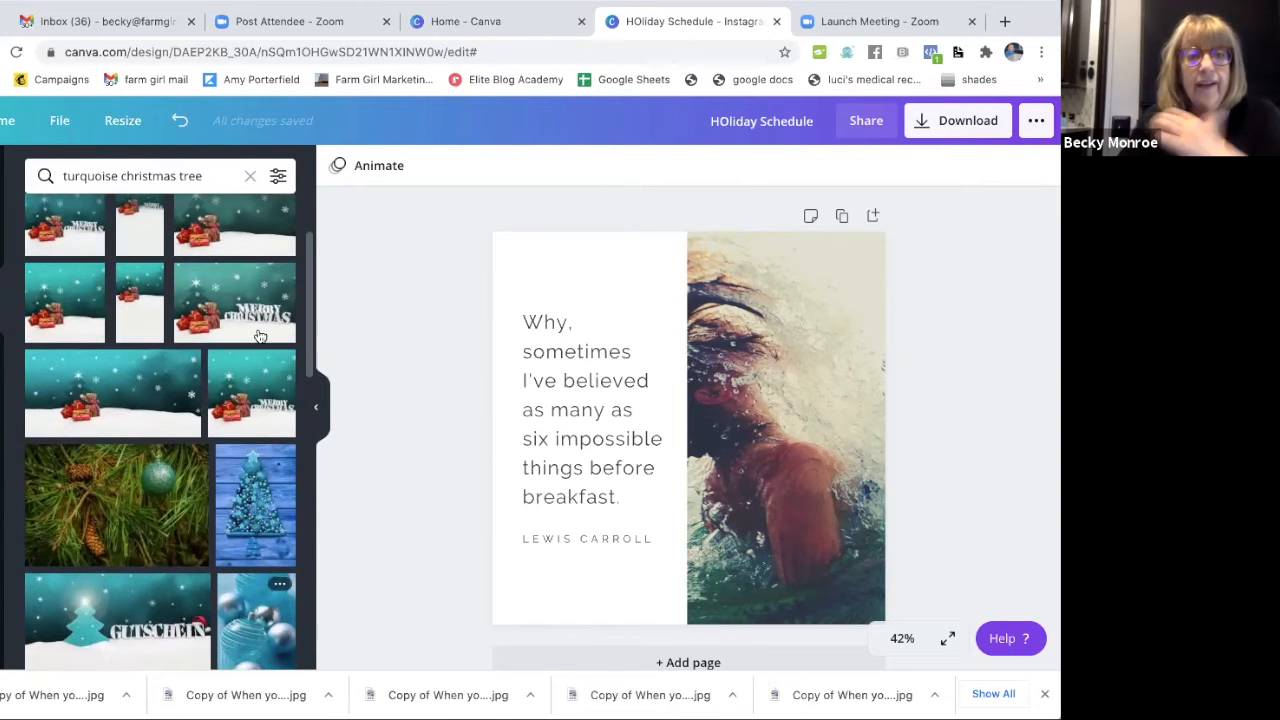
Search the images for "christmas tree" and replace the template's photo with the white tree with red ornaments.
{"action": "left_click", "coordinate": [212, 175]}
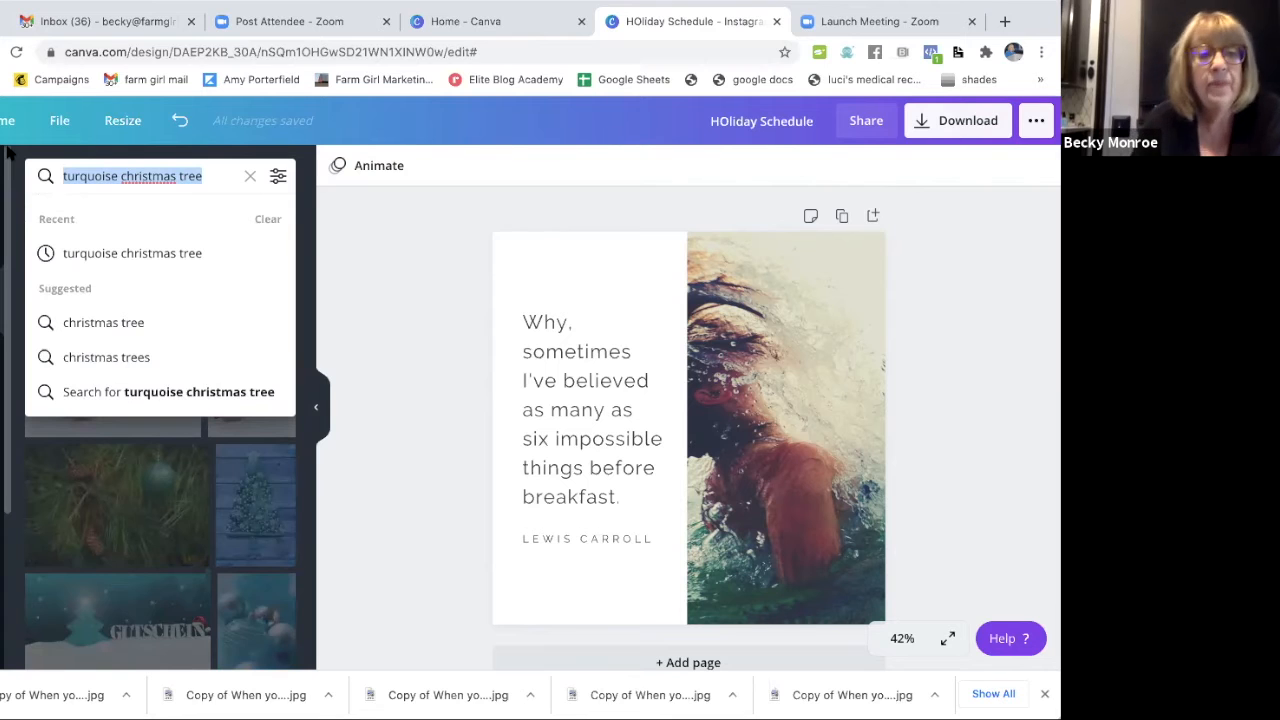
{"action": "type", "text": "christmas tree"}
{"action": "key", "text": "Return"}
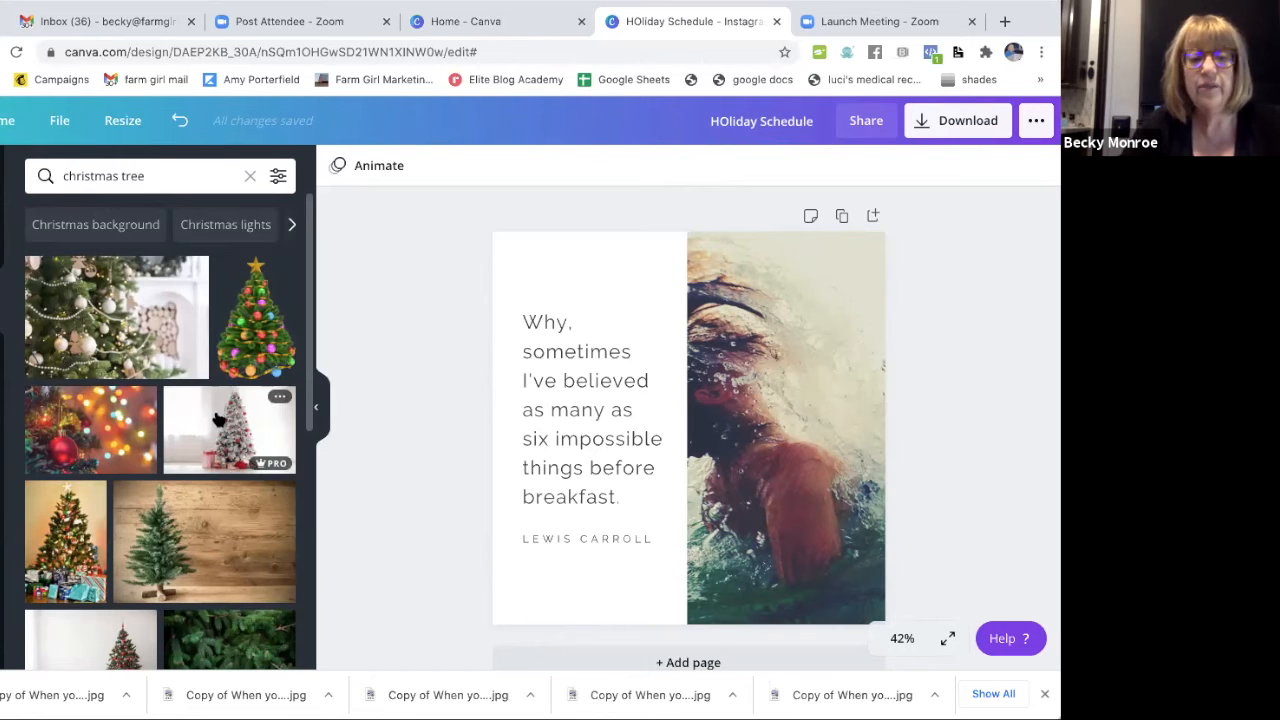
{"action": "left_click_drag", "start_coordinate": [381, 428], "coordinate": [709, 334]}
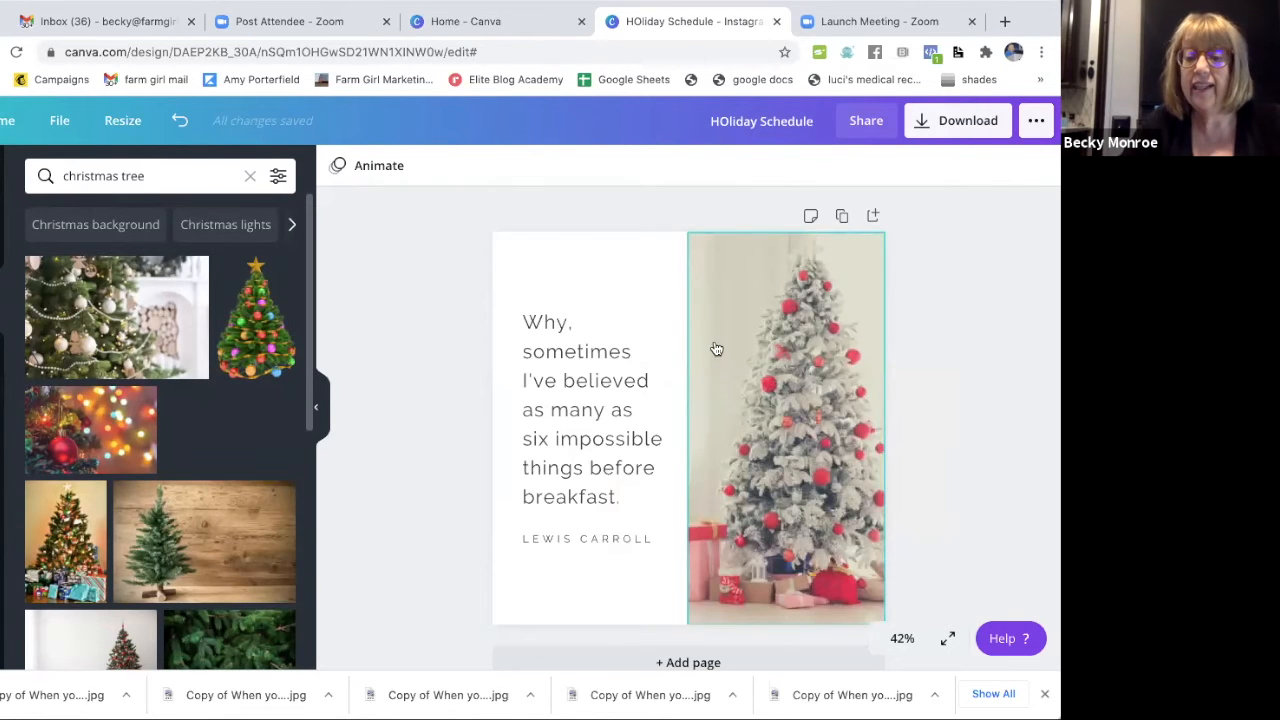
{"action": "mouse_move", "coordinate": [803, 362]}
{"action": "left_mouse_down"}
{"action": "mouse_move", "coordinate": [777, 354]}
{"action": "mouse_move", "coordinate": [816, 356]}
{"action": "left_mouse_up"}
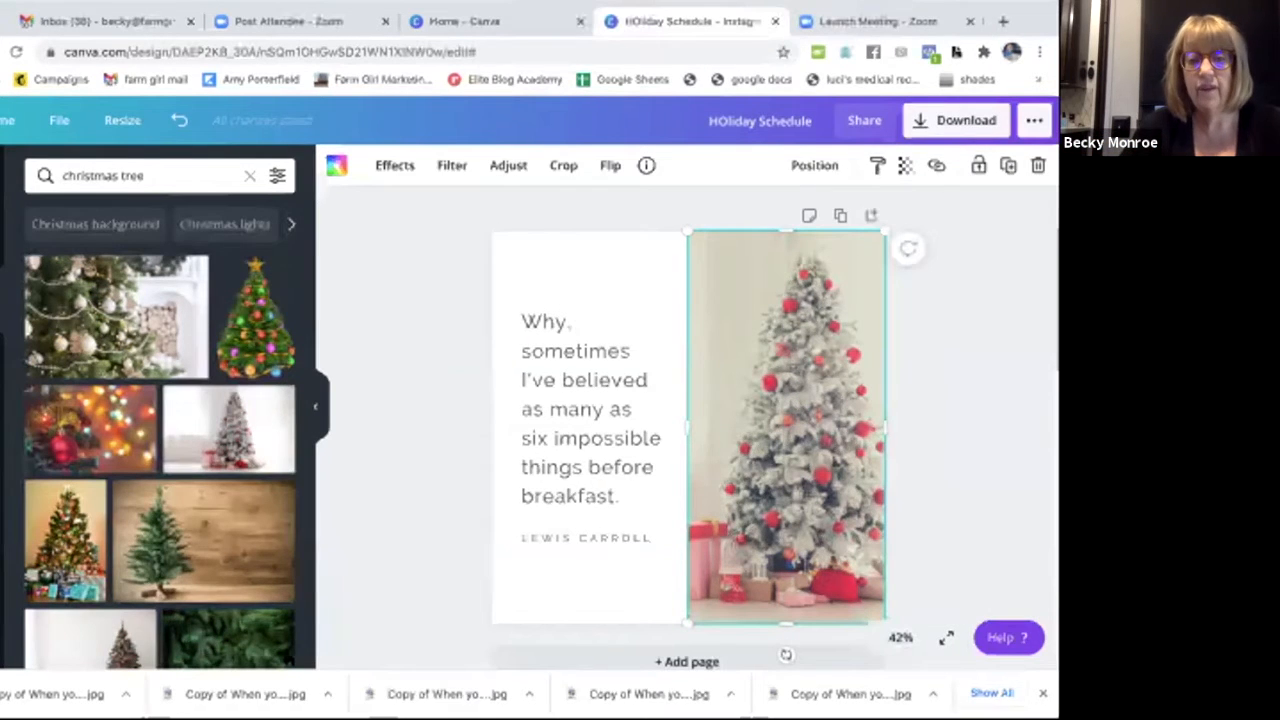
Replace the quote text with "Holiday Schedule", without the closing period.
{"action": "left_click", "coordinate": [612, 490]}
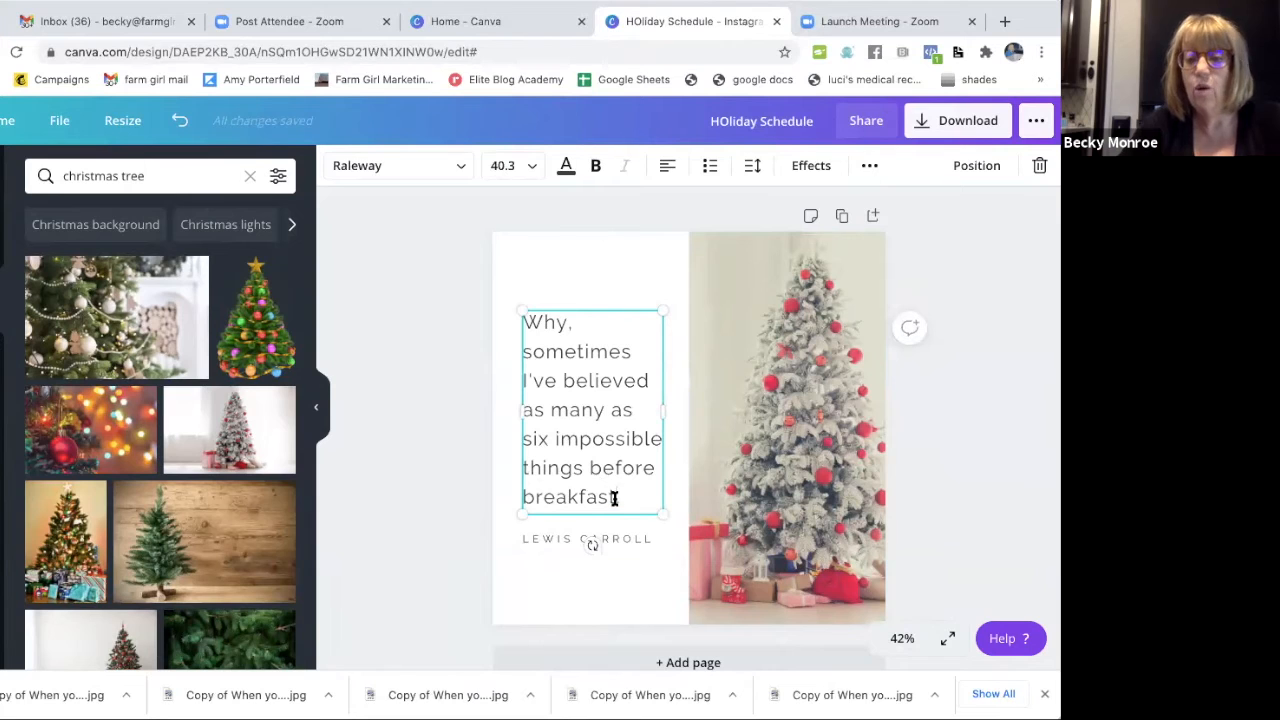
{"action": "left_click_drag", "start_coordinate": [616, 503], "coordinate": [505, 316]}
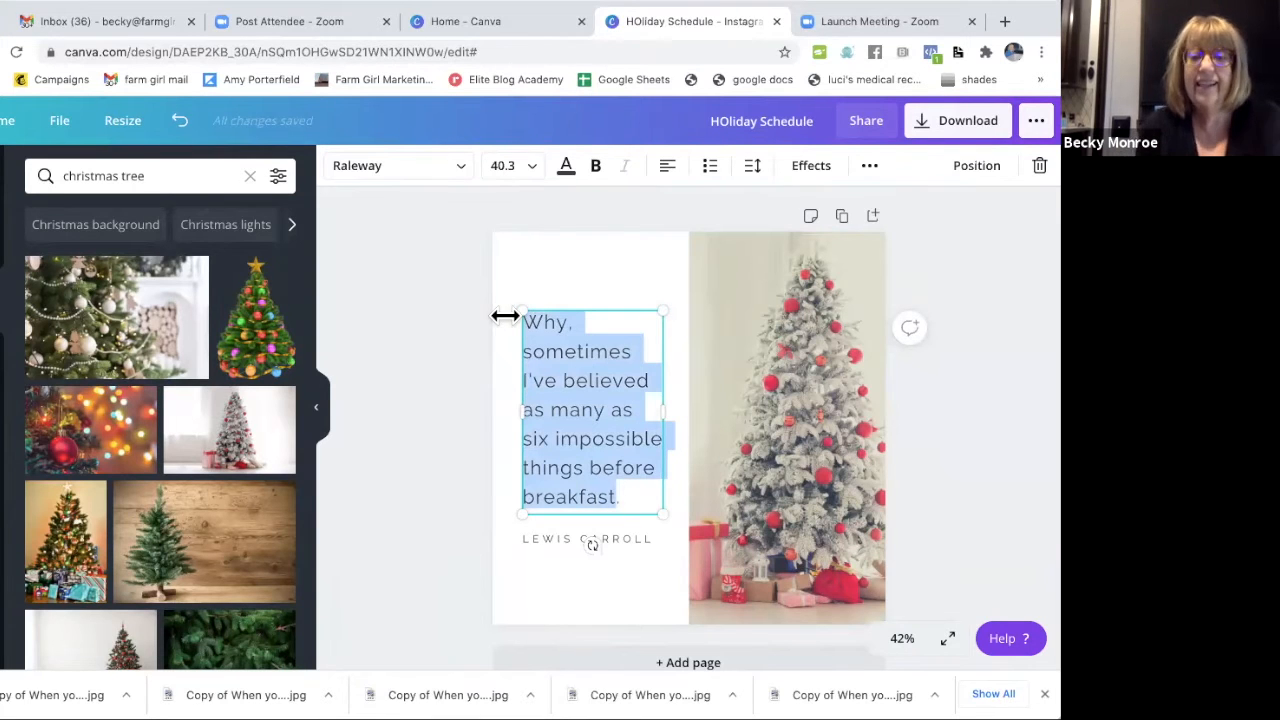
{"action": "type", "text": "Holiday "}
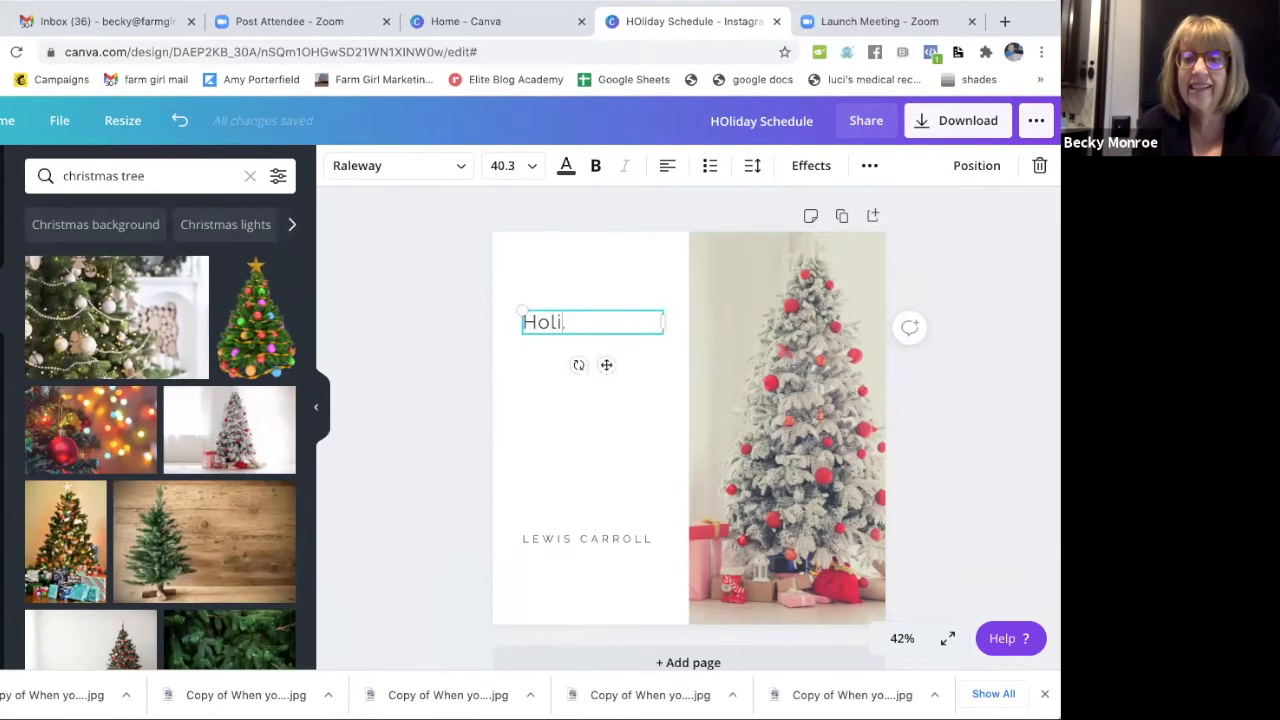
{"action": "type", "text": "Schedule"}
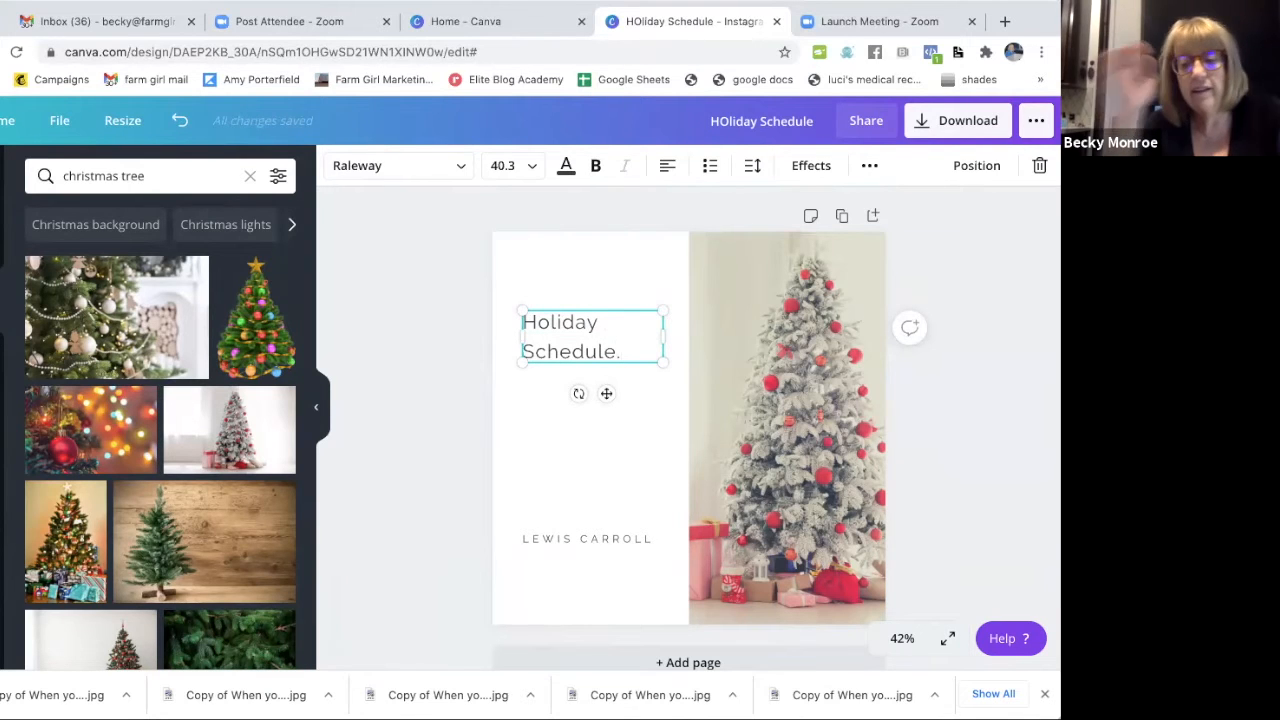
{"action": "key", "text": "Delete"}
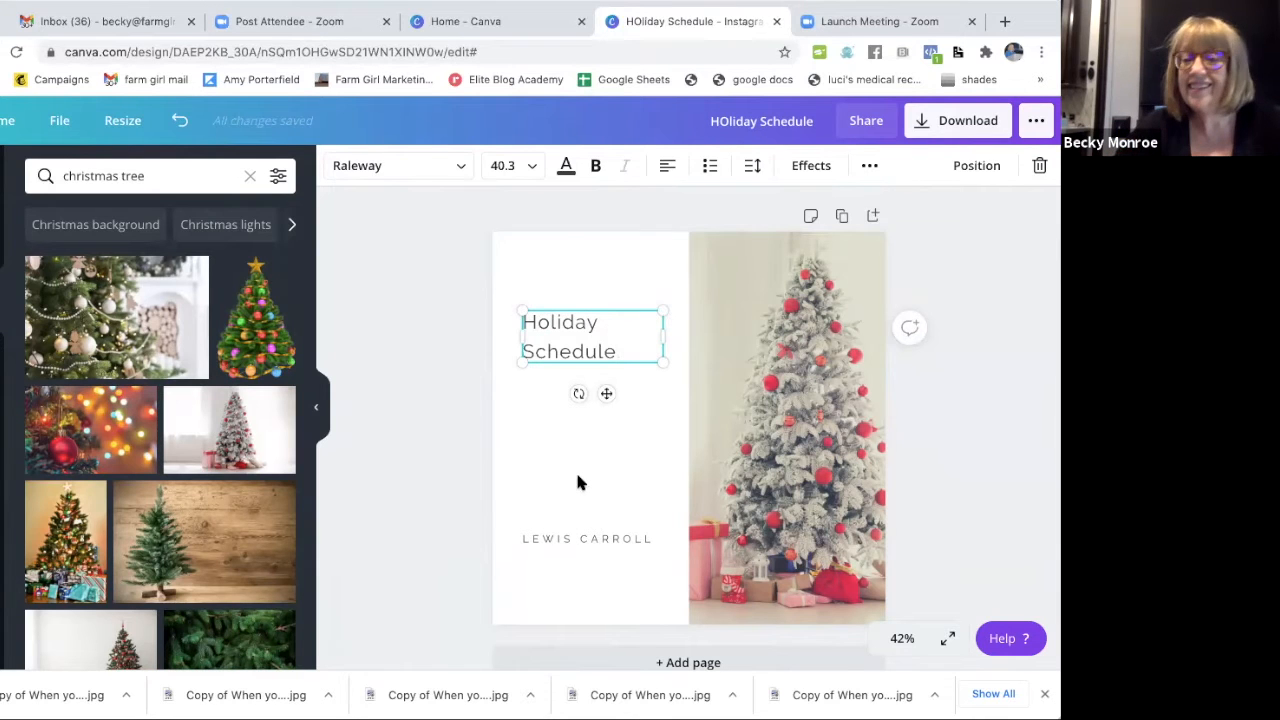
Search the fonts for "script" and apply Amsterdam One to the "Holiday Schedule" heading.
{"action": "left_click_drag", "start_coordinate": [634, 351], "coordinate": [503, 323]}
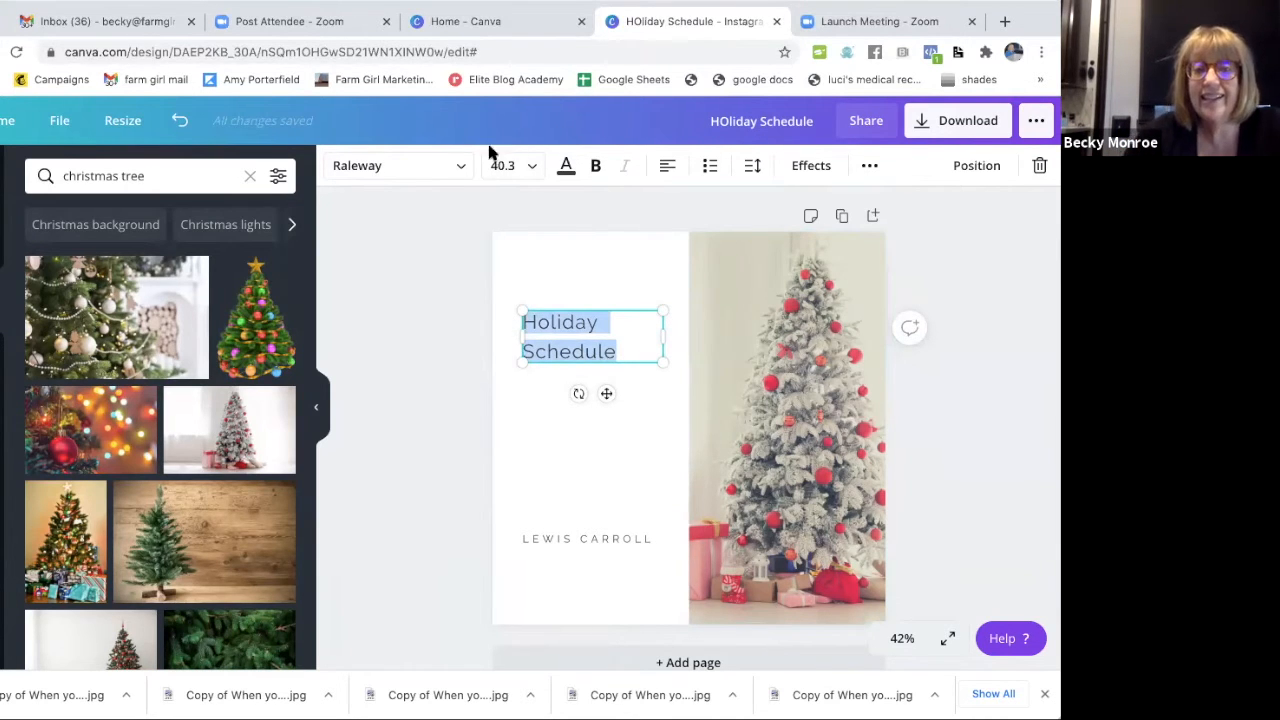
{"action": "left_click", "coordinate": [395, 168]}
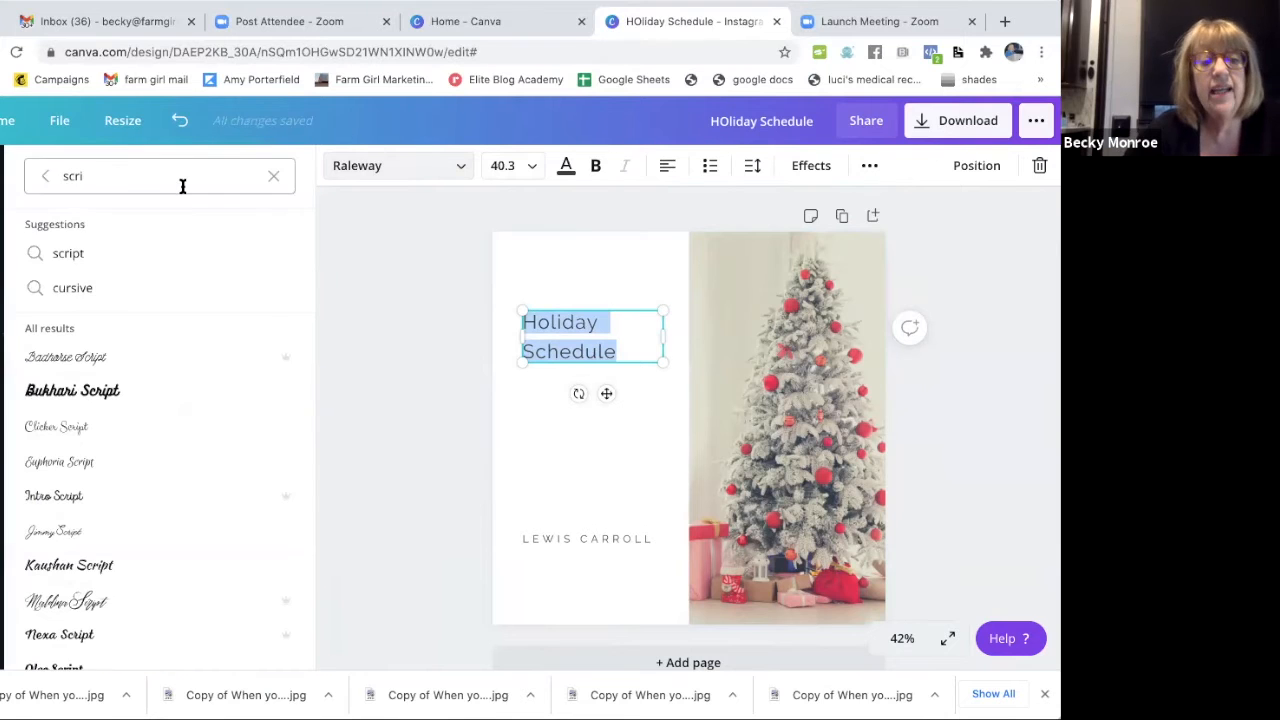
{"action": "left_click_drag", "start_coordinate": [130, 175], "coordinate": [58, 177]}
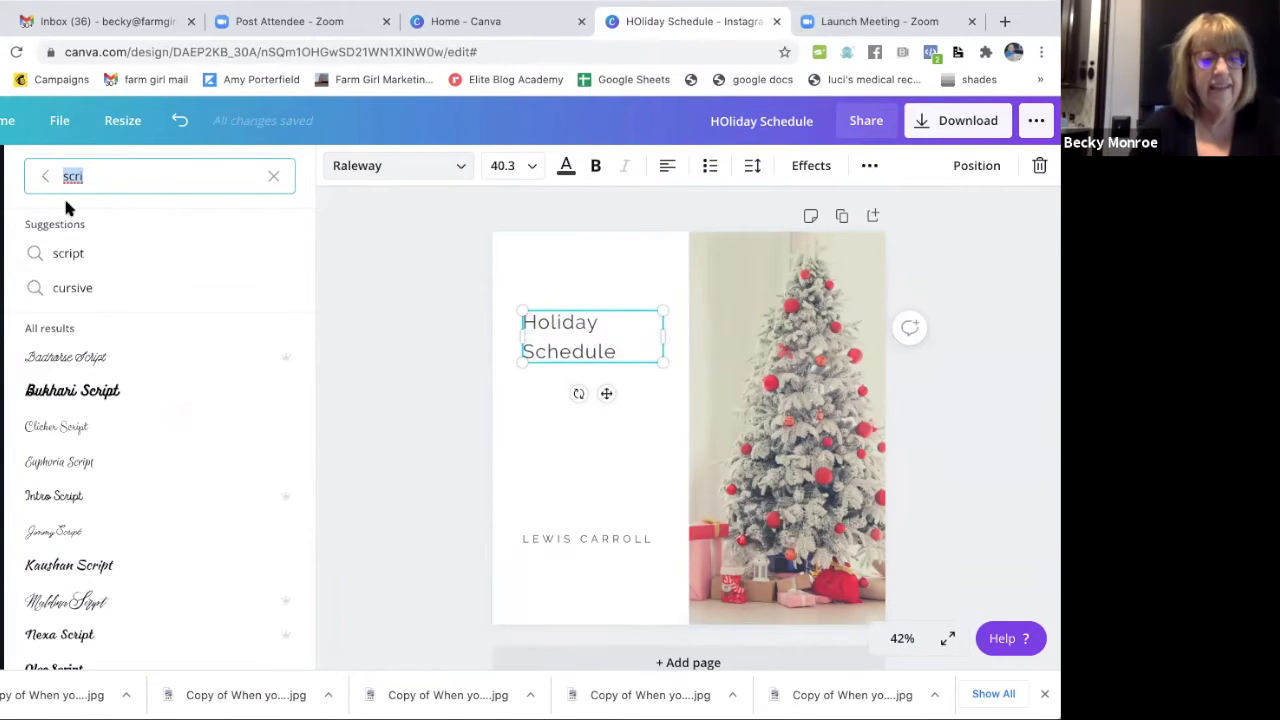
{"action": "type", "text": "script"}
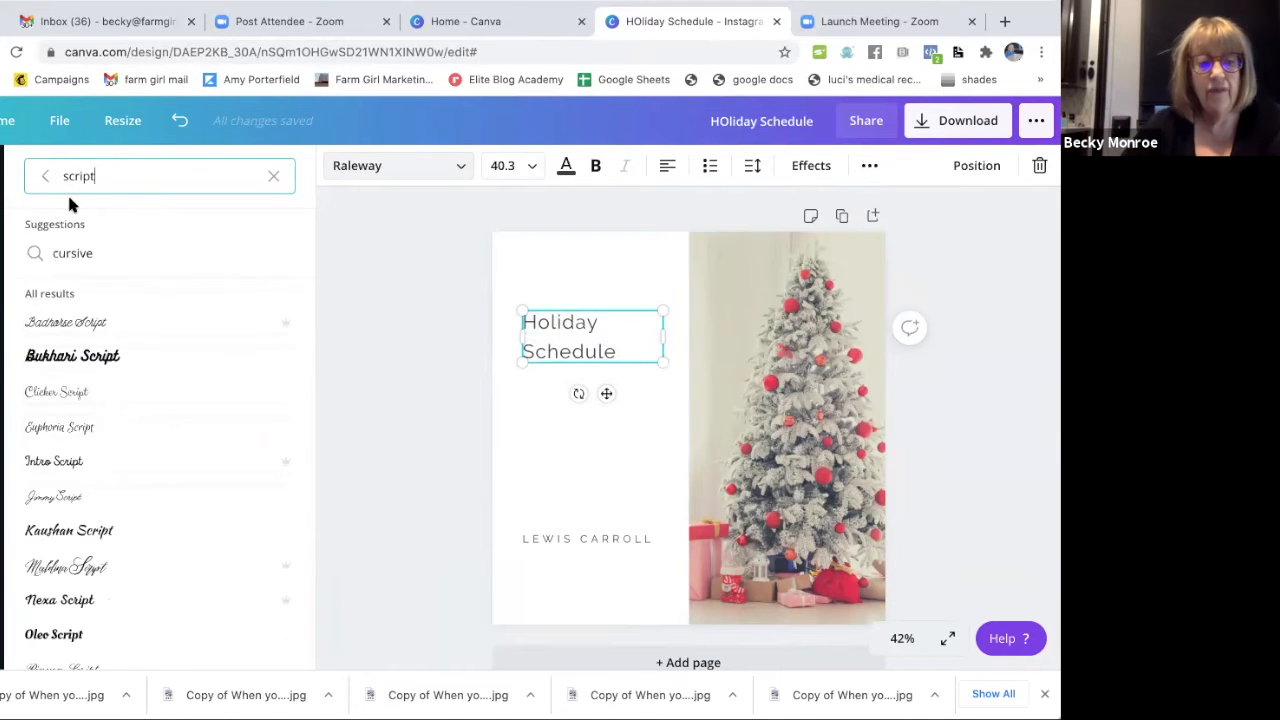
{"action": "scroll", "coordinate": [86, 523], "scroll_direction": "down", "scroll_amount": 7}
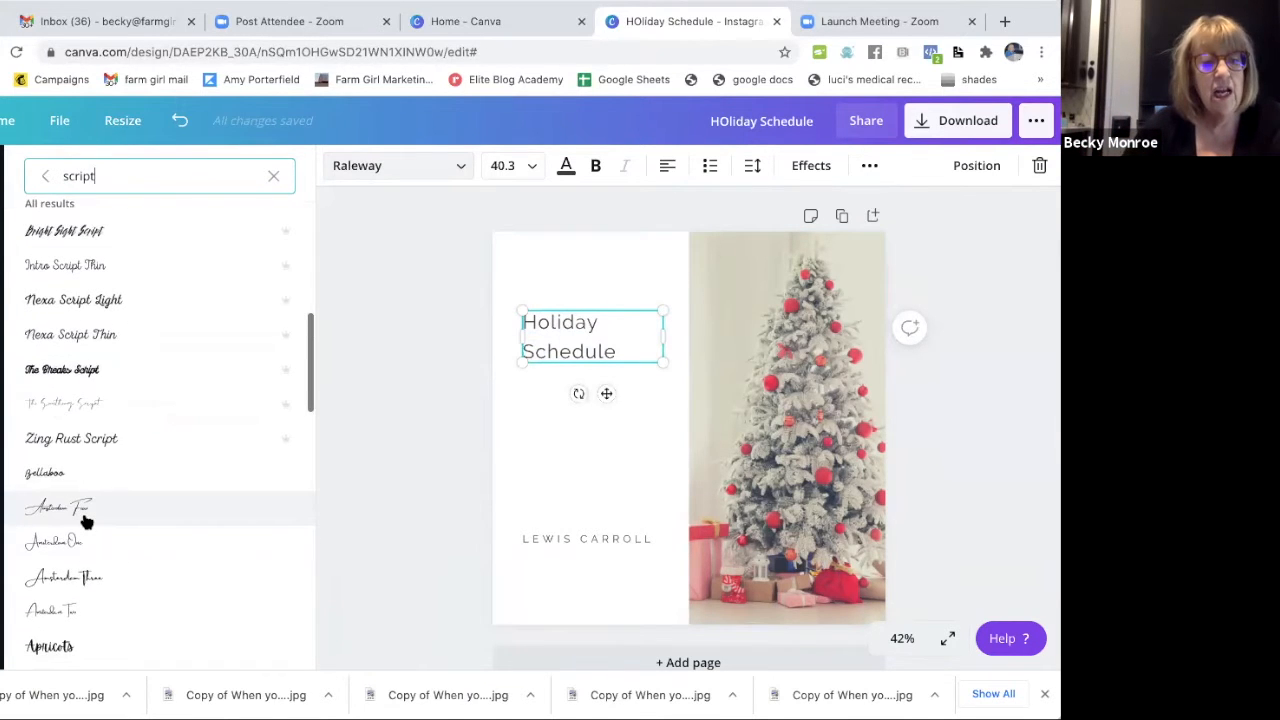
{"action": "scroll", "coordinate": [86, 523], "scroll_direction": "down", "scroll_amount": 1}
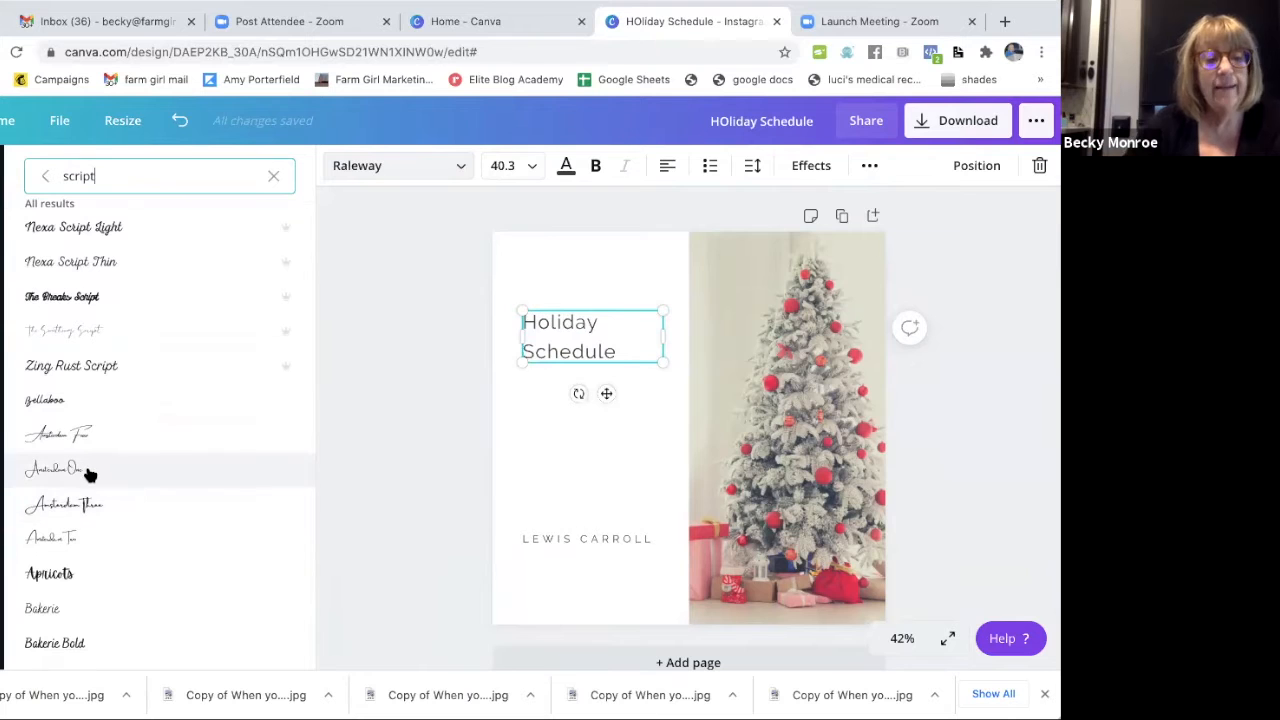
{"action": "left_click", "coordinate": [90, 472]}
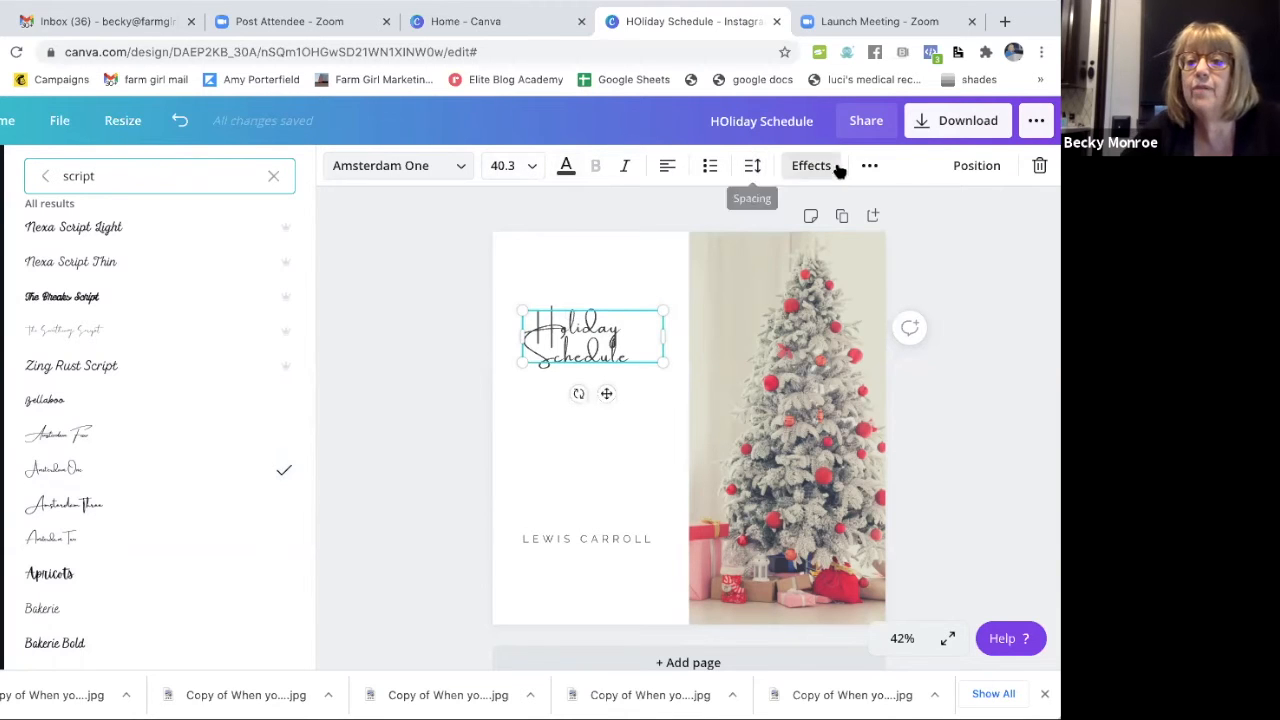
Set the heading's line height to 2.41 and enlarge it to font size 63.9, placed just above the author line.
{"action": "left_click", "coordinate": [752, 168]}
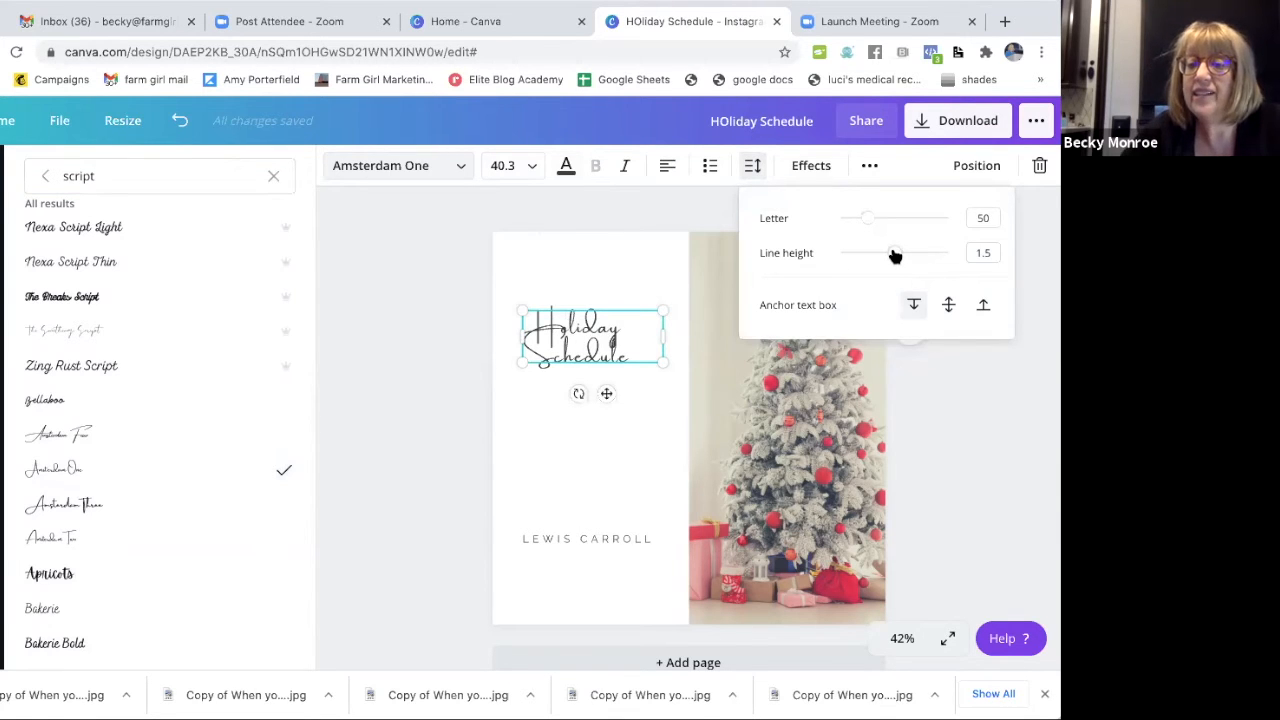
{"action": "left_click_drag", "start_coordinate": [895, 256], "coordinate": [943, 254]}
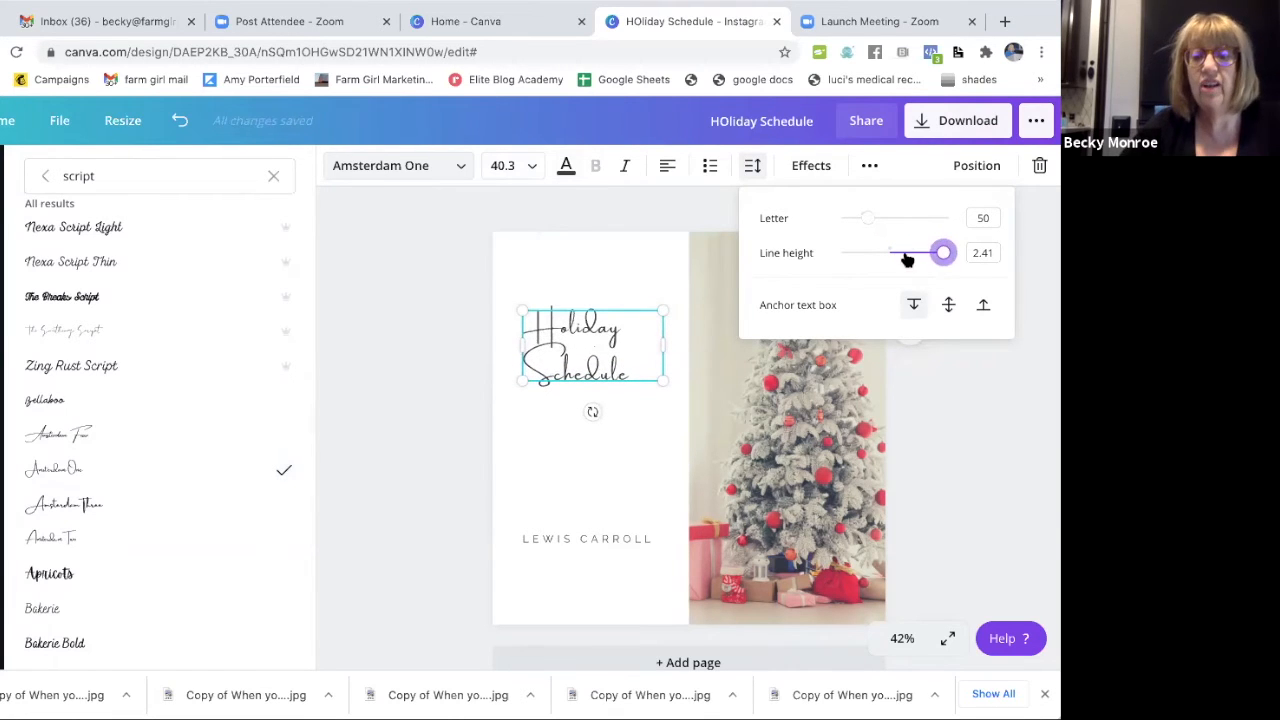
{"action": "left_click_drag", "start_coordinate": [510, 378], "coordinate": [448, 430]}
{"action": "left_click", "coordinate": [543, 356]}
{"action": "left_click_drag", "start_coordinate": [582, 305], "coordinate": [651, 352]}
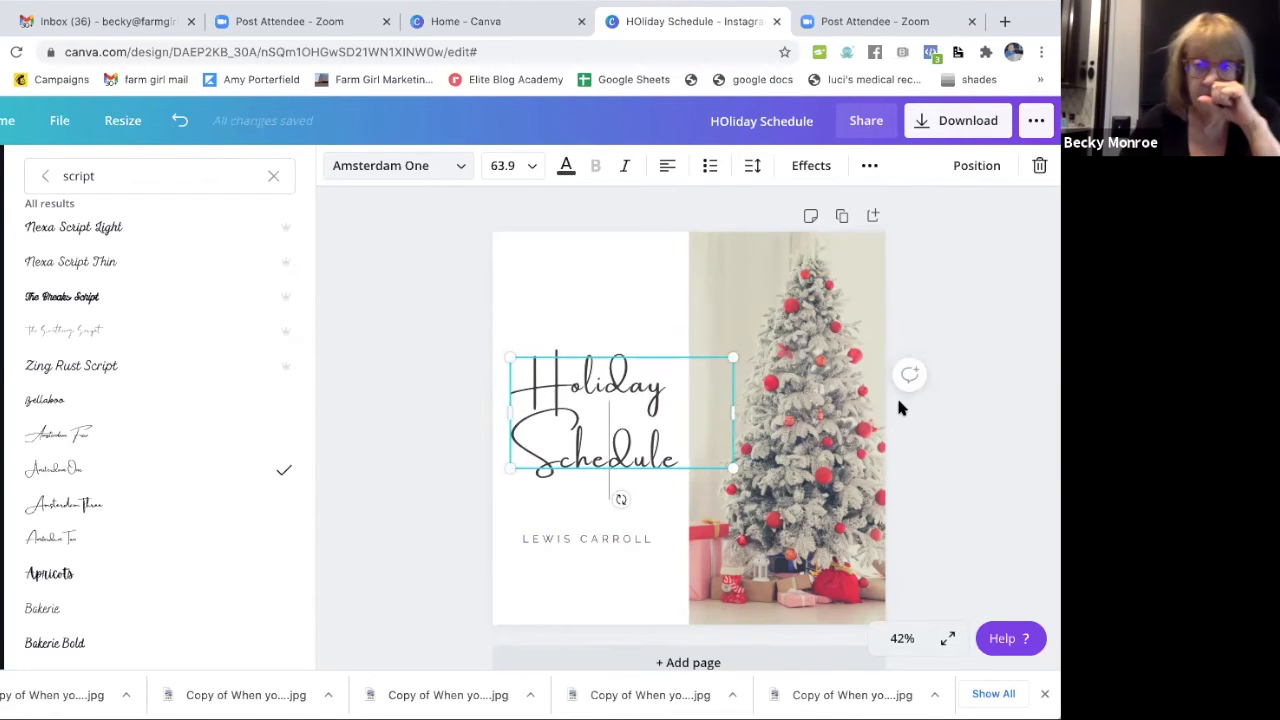
{"action": "left_click", "coordinate": [437, 494]}
{"action": "left_click", "coordinate": [567, 539]}
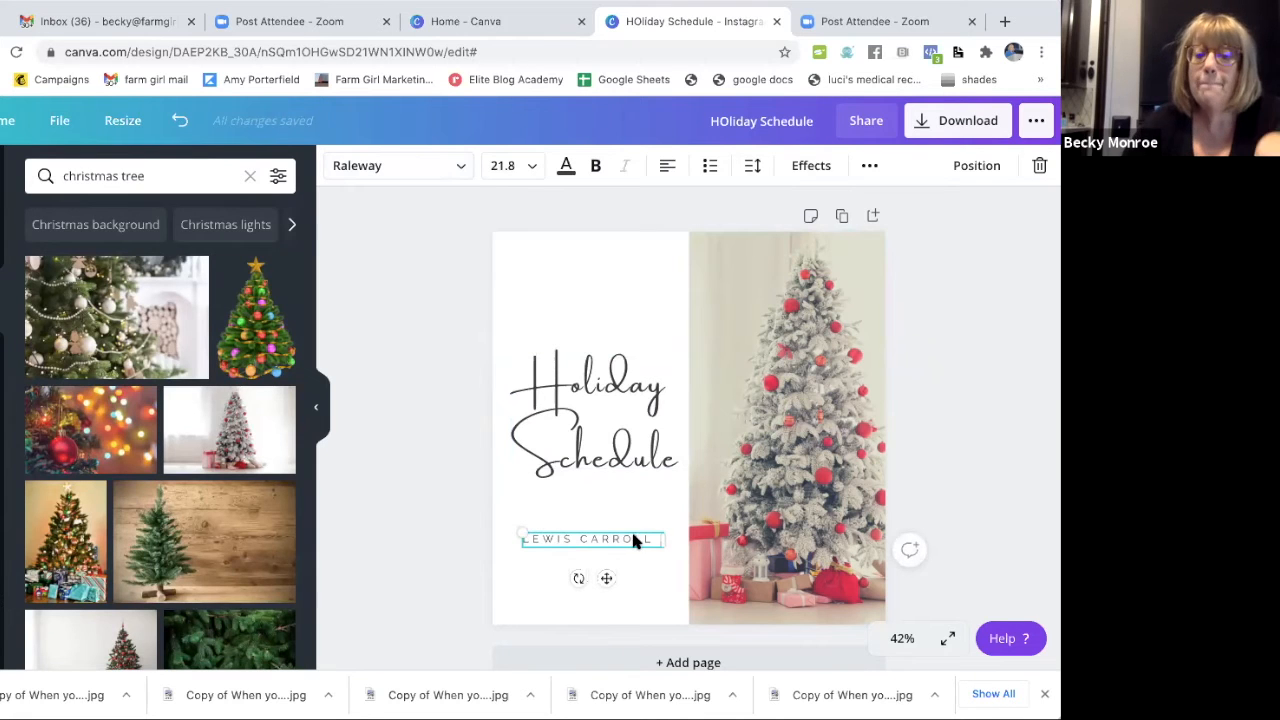
{"action": "left_click_drag", "start_coordinate": [649, 539], "coordinate": [491, 526]}
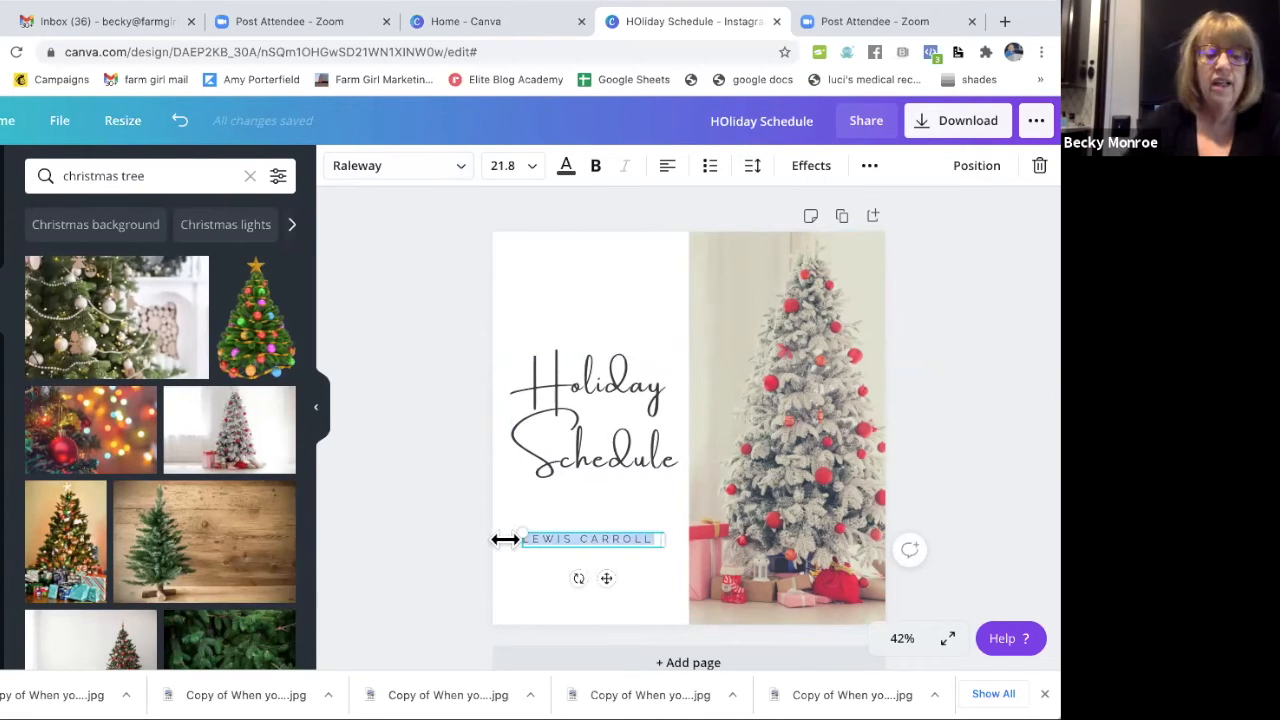
{"action": "type", "text": "www.yourwebsite"}
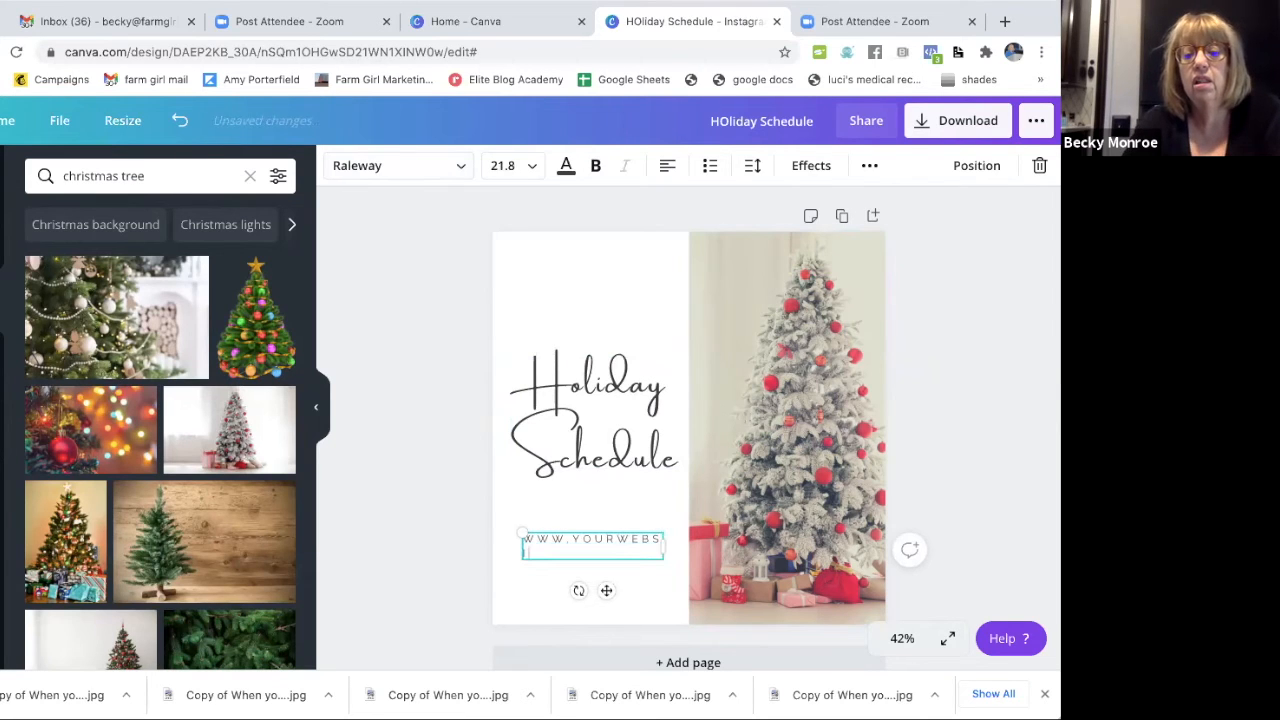
{"action": "type", "text": ".com"}
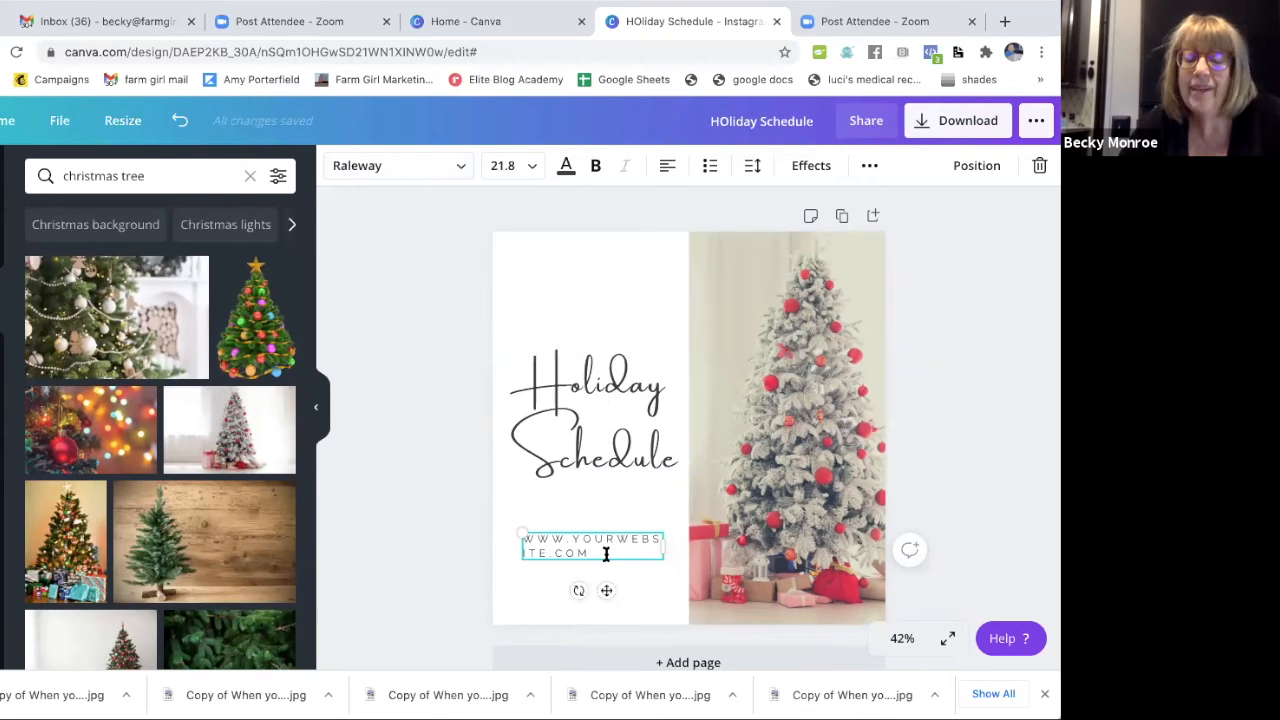
Reduce the letter spacing of the website address to 3 so that it fits on one line.
{"action": "left_click_drag", "start_coordinate": [605, 554], "coordinate": [494, 529]}
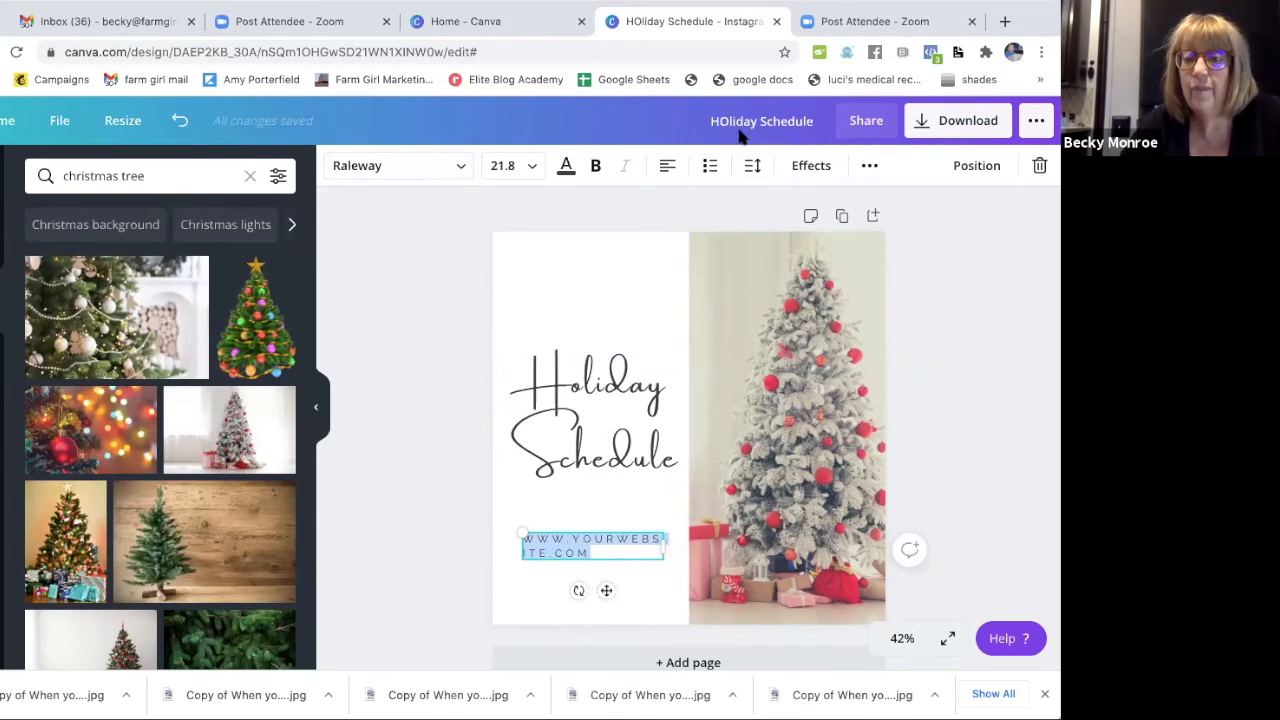
{"action": "left_click", "coordinate": [757, 170]}
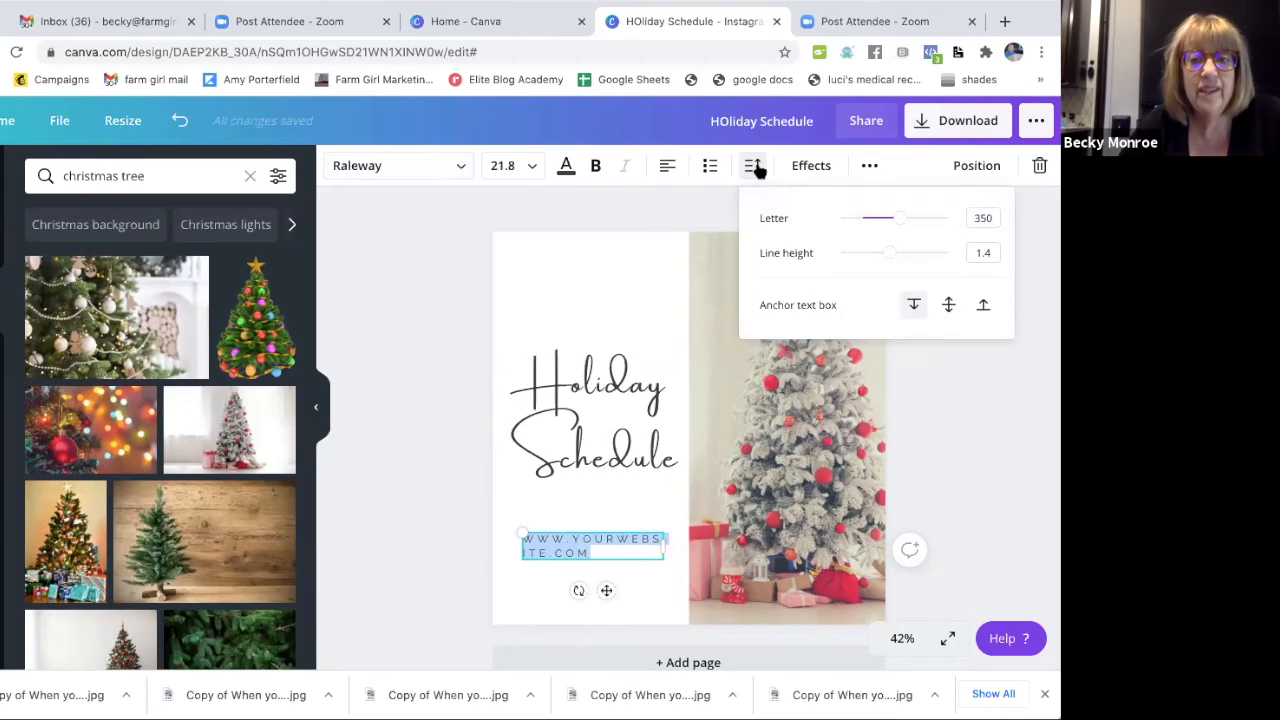
{"action": "left_click_drag", "start_coordinate": [901, 219], "coordinate": [857, 217]}
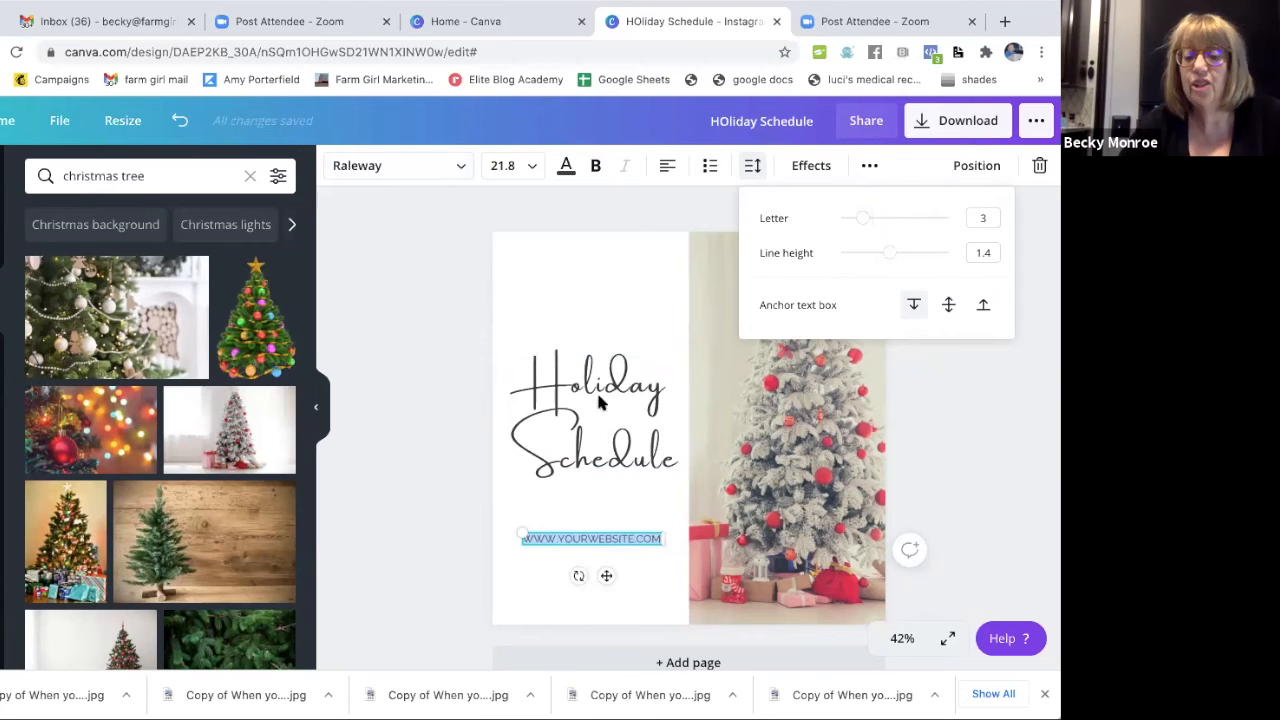
{"action": "left_click", "coordinate": [603, 555]}
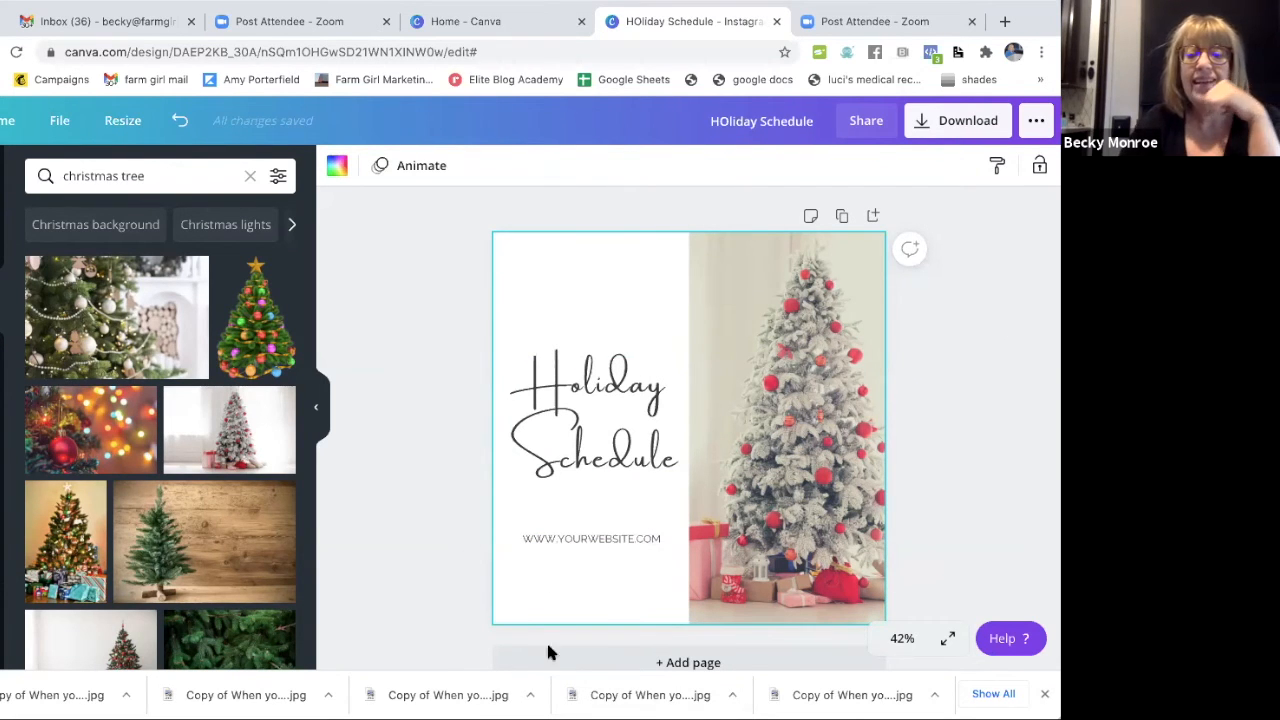
Change the page's white background to the dark red from the photo colors.
{"action": "left_click", "coordinate": [567, 443]}
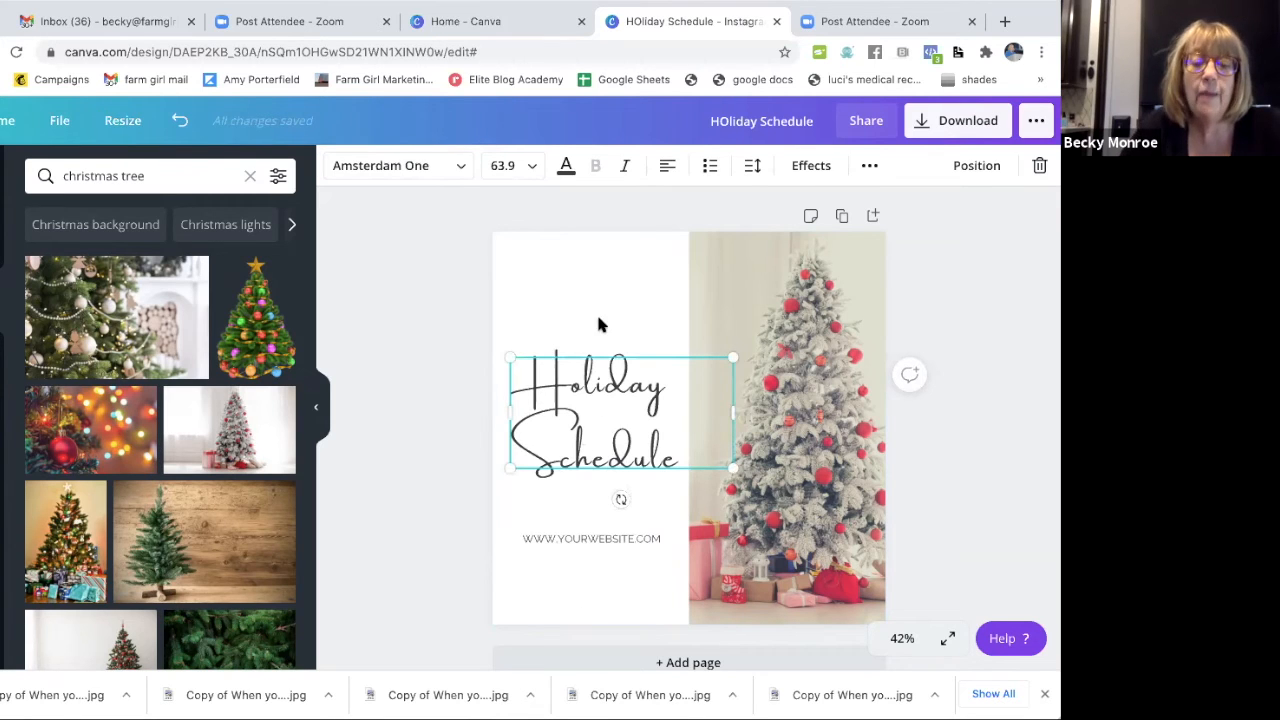
{"action": "left_click", "coordinate": [578, 270]}
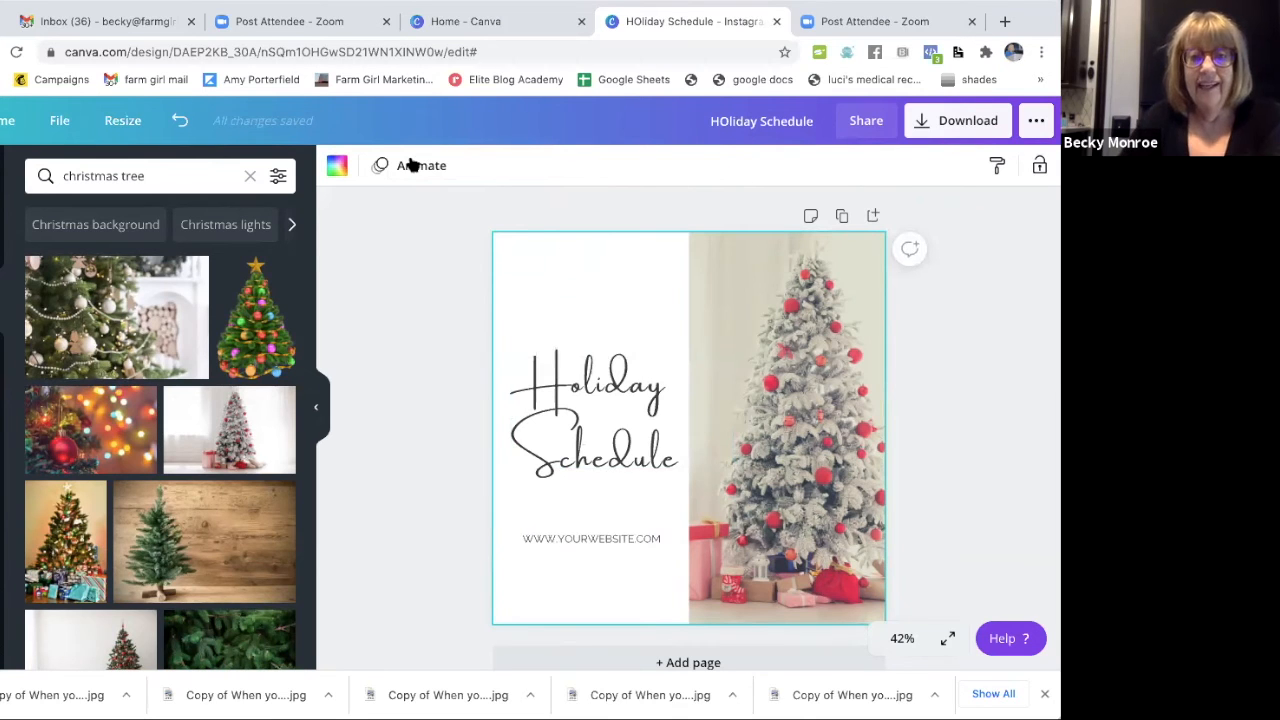
{"action": "left_click", "coordinate": [336, 168]}
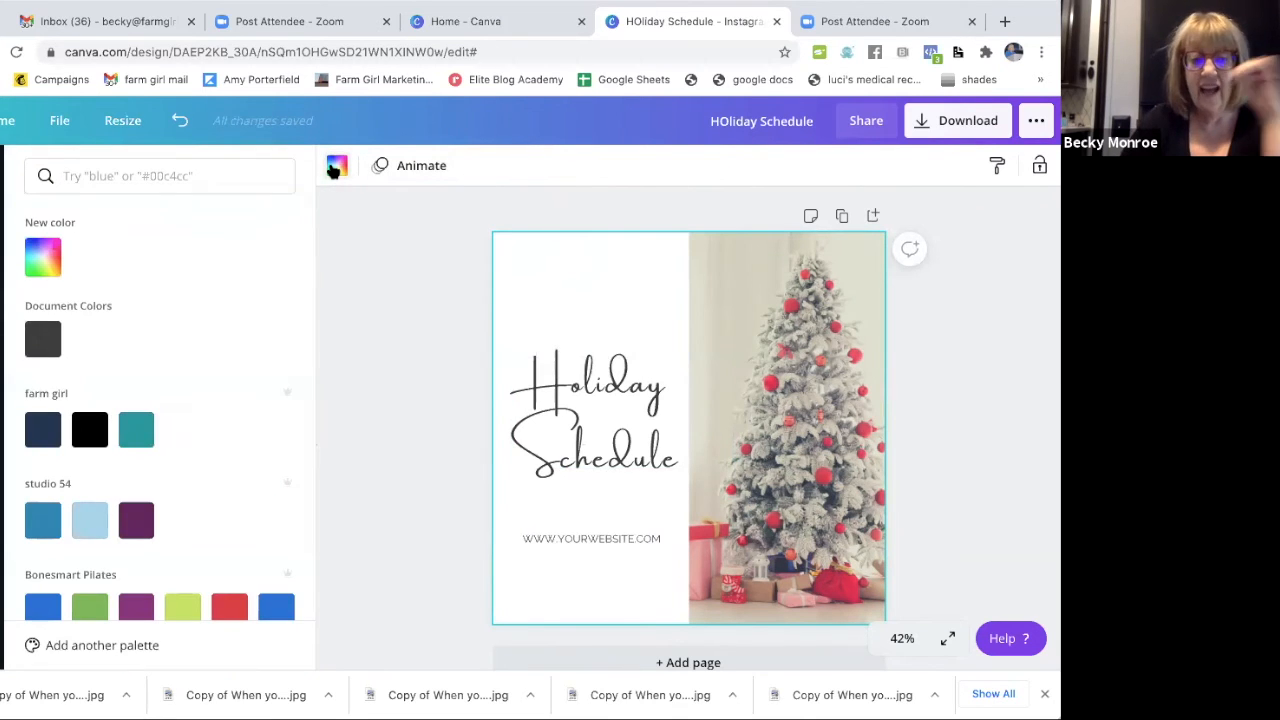
{"action": "scroll", "coordinate": [195, 518], "scroll_direction": "down", "scroll_amount": 8}
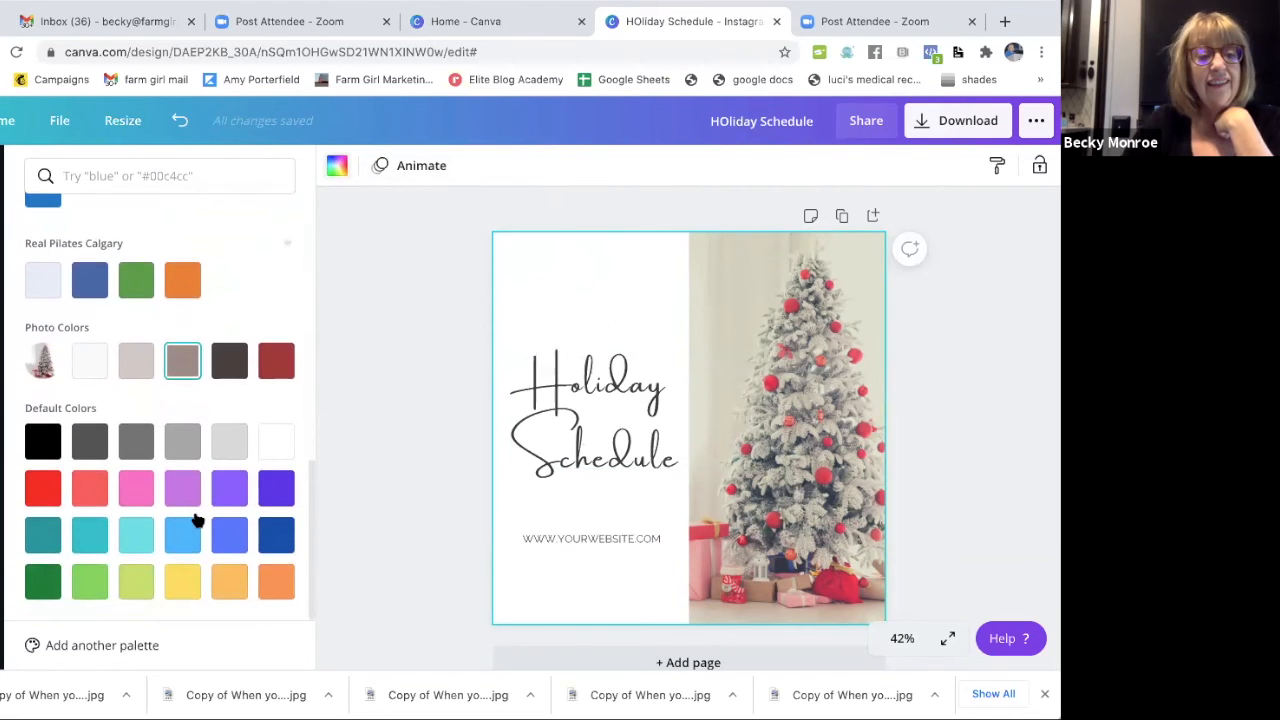
{"action": "scroll", "coordinate": [195, 518], "scroll_direction": "up", "scroll_amount": 1}
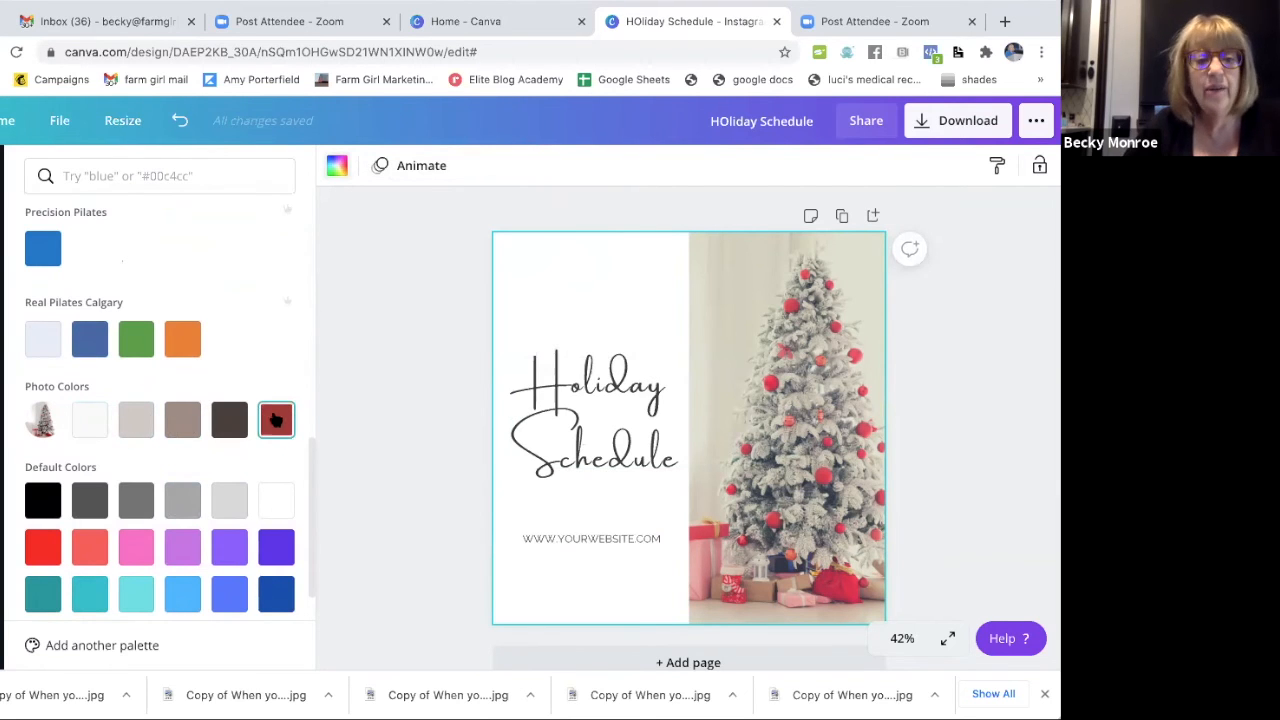
{"action": "left_click", "coordinate": [280, 421]}
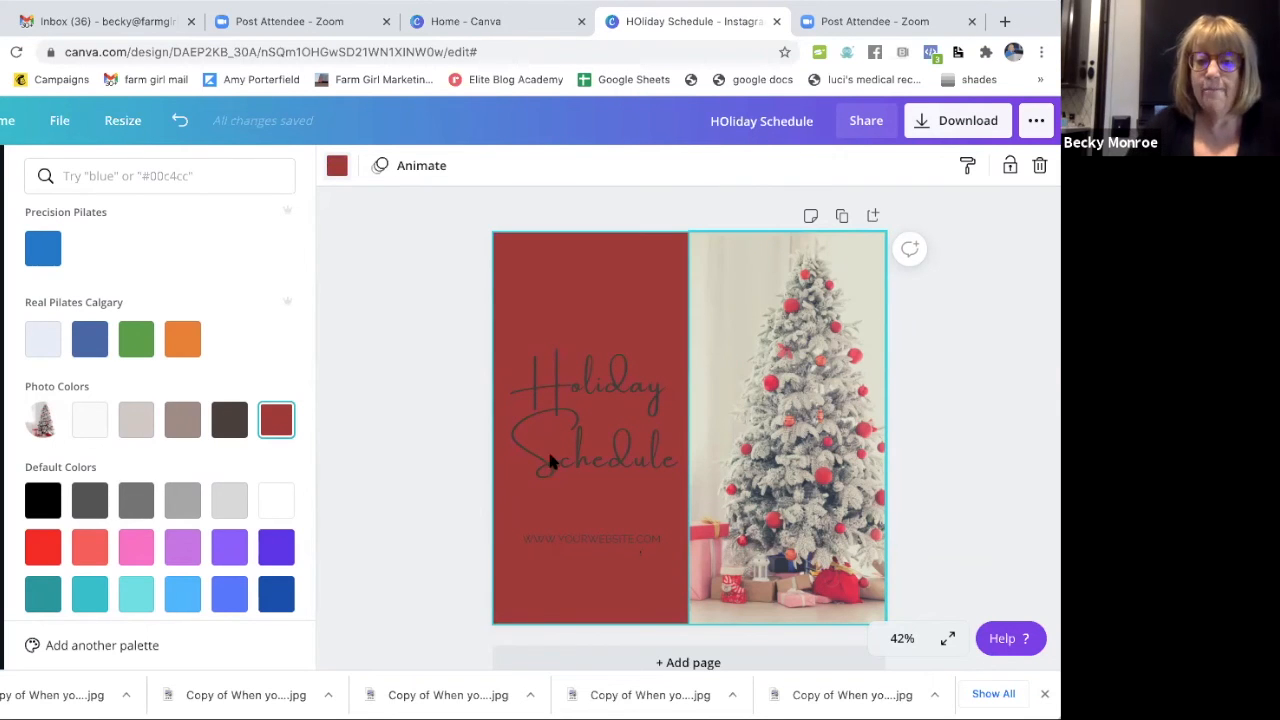
Change the "Holiday Schedule" heading's text color to white.
{"action": "left_click", "coordinate": [581, 401]}
{"action": "left_click", "coordinate": [566, 165]}
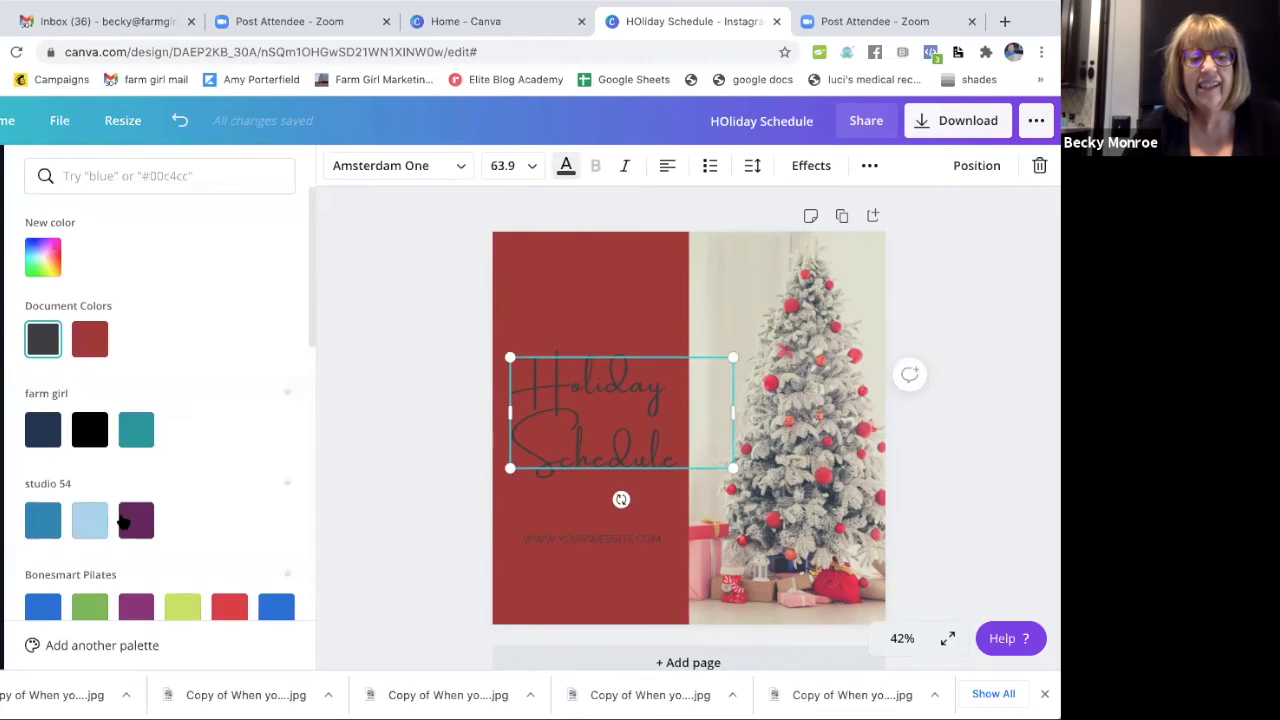
{"action": "scroll", "coordinate": [120, 515], "scroll_direction": "down", "scroll_amount": 4}
{"action": "scroll", "coordinate": [119, 508], "scroll_direction": "down", "scroll_amount": 2}
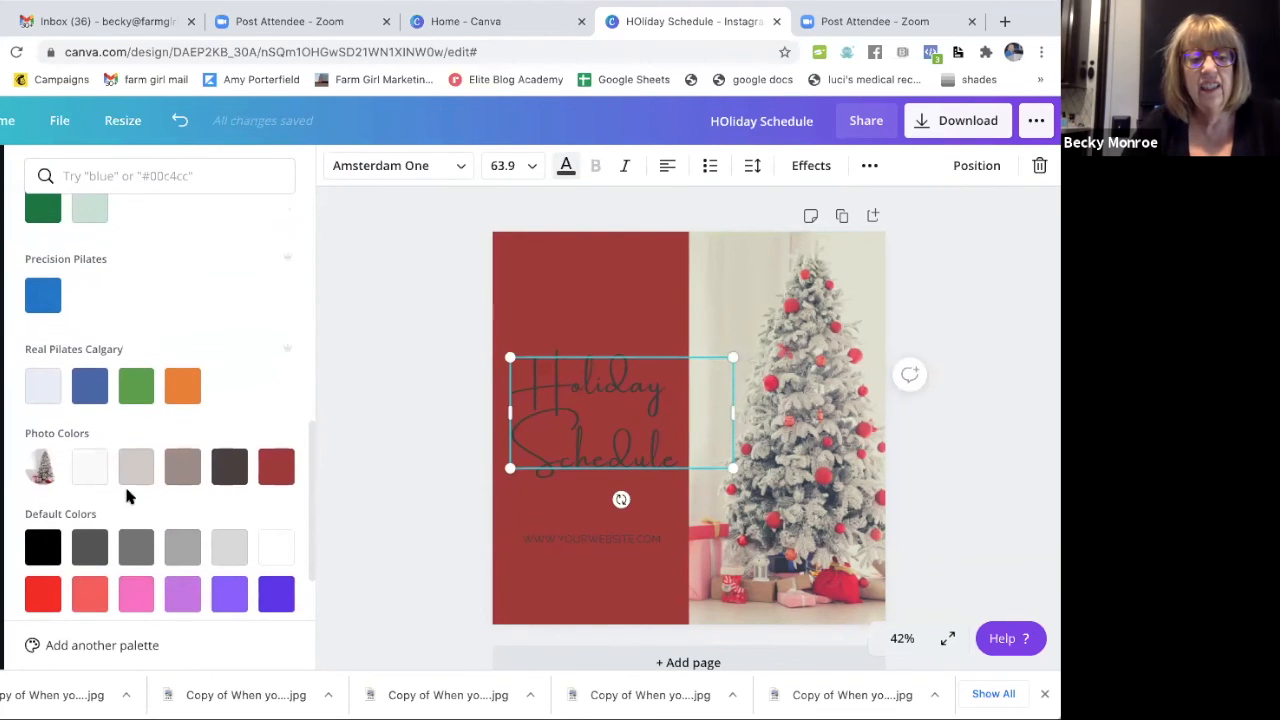
{"action": "left_click", "coordinate": [279, 548]}
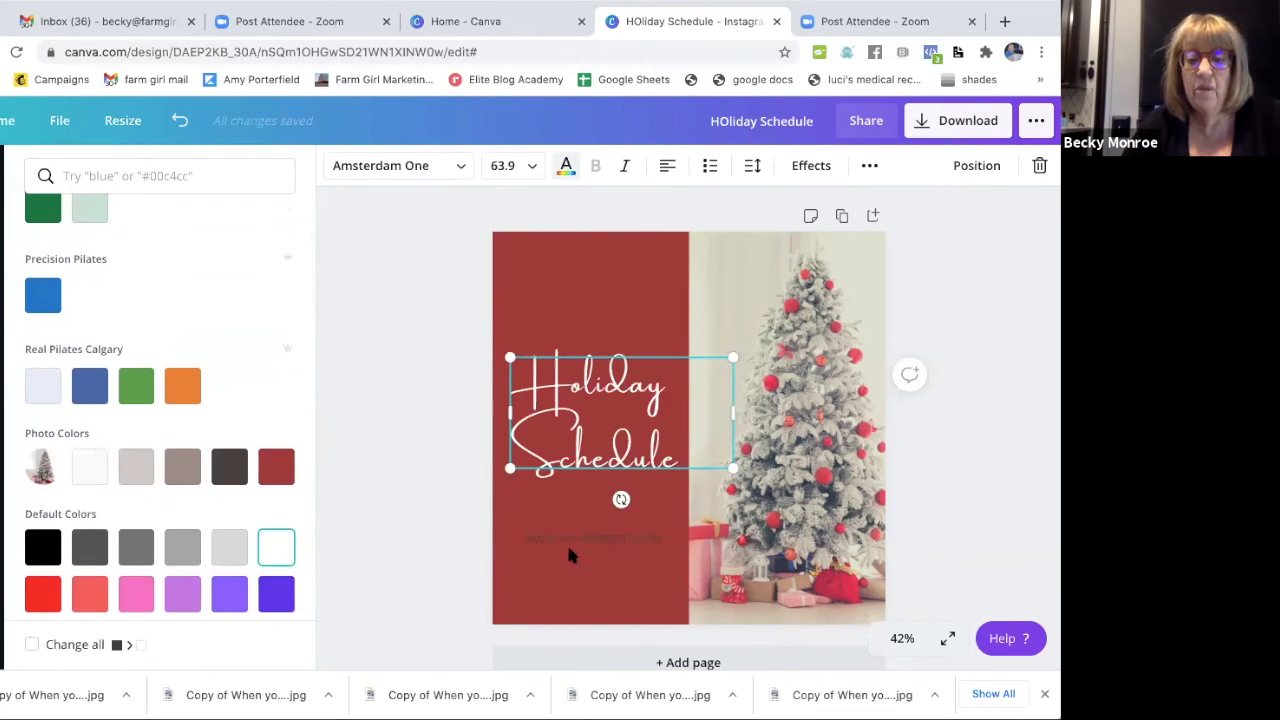
Change the website address text to white and deselect it.
{"action": "left_click", "coordinate": [592, 540]}
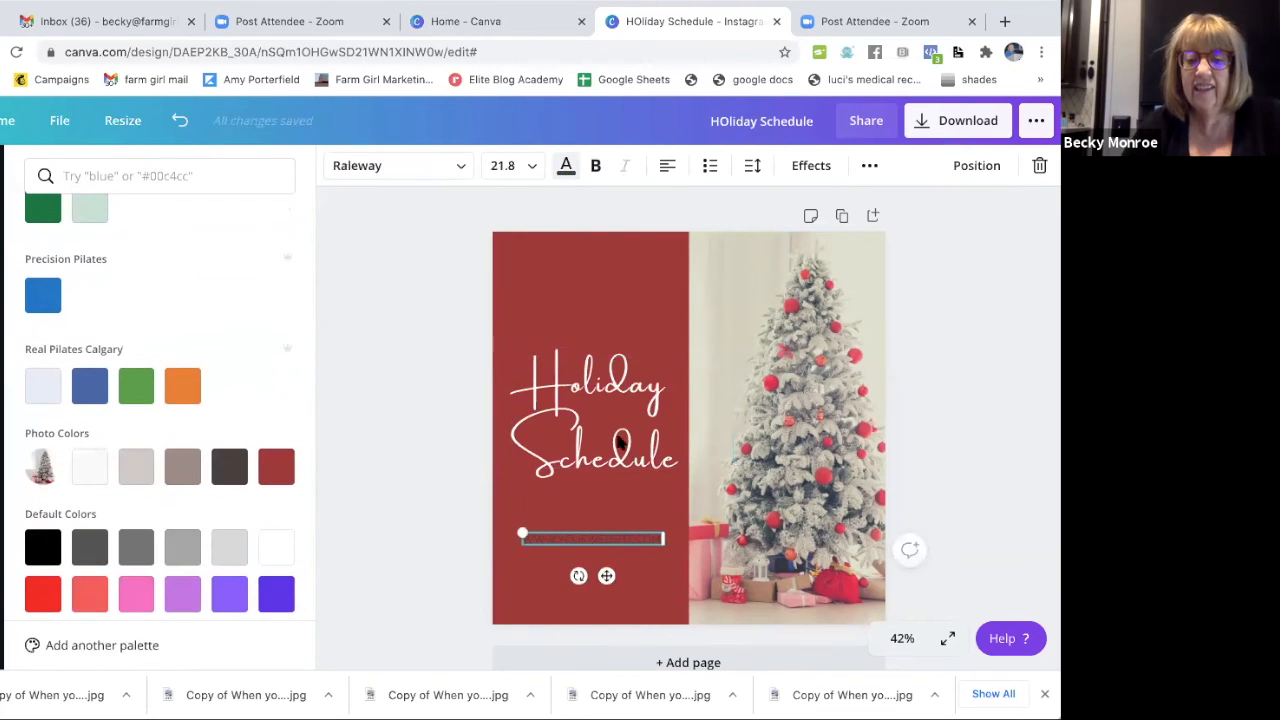
{"action": "left_click", "coordinate": [275, 549]}
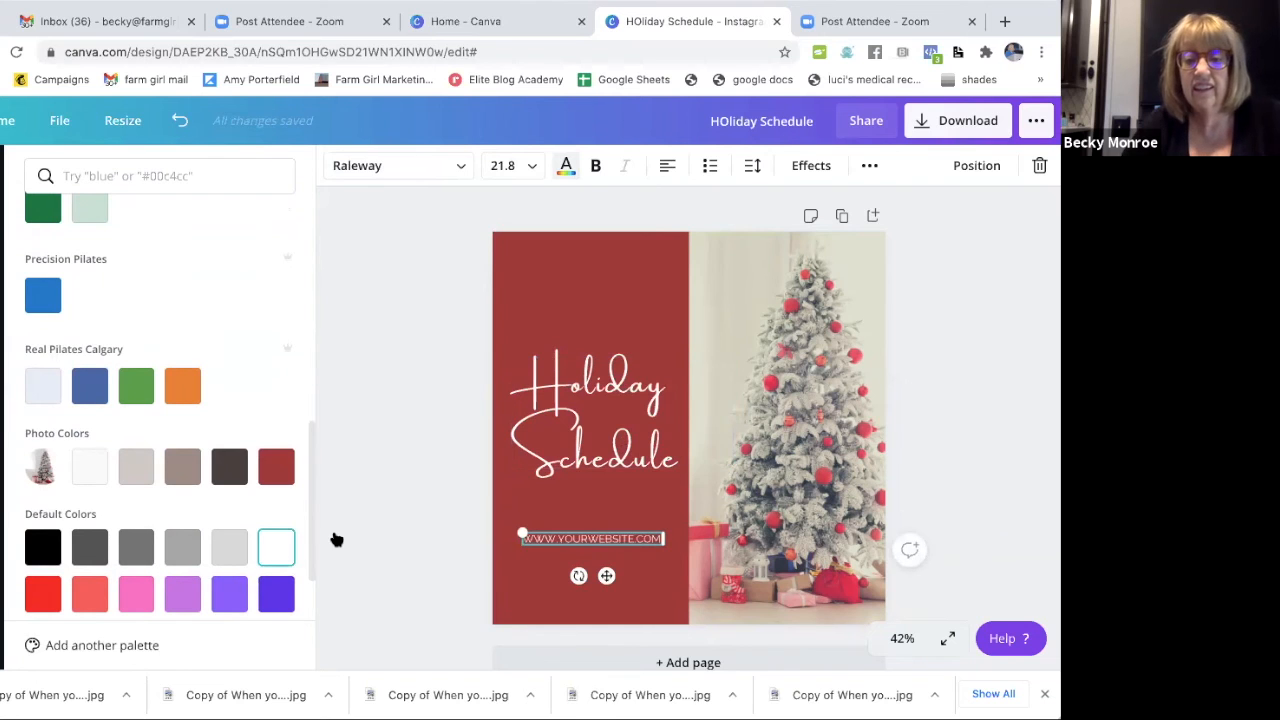
{"action": "left_click", "coordinate": [990, 315]}
Look through the "christmas tree" image results.
{"action": "scroll", "coordinate": [128, 532], "scroll_direction": "down", "scroll_amount": 5}
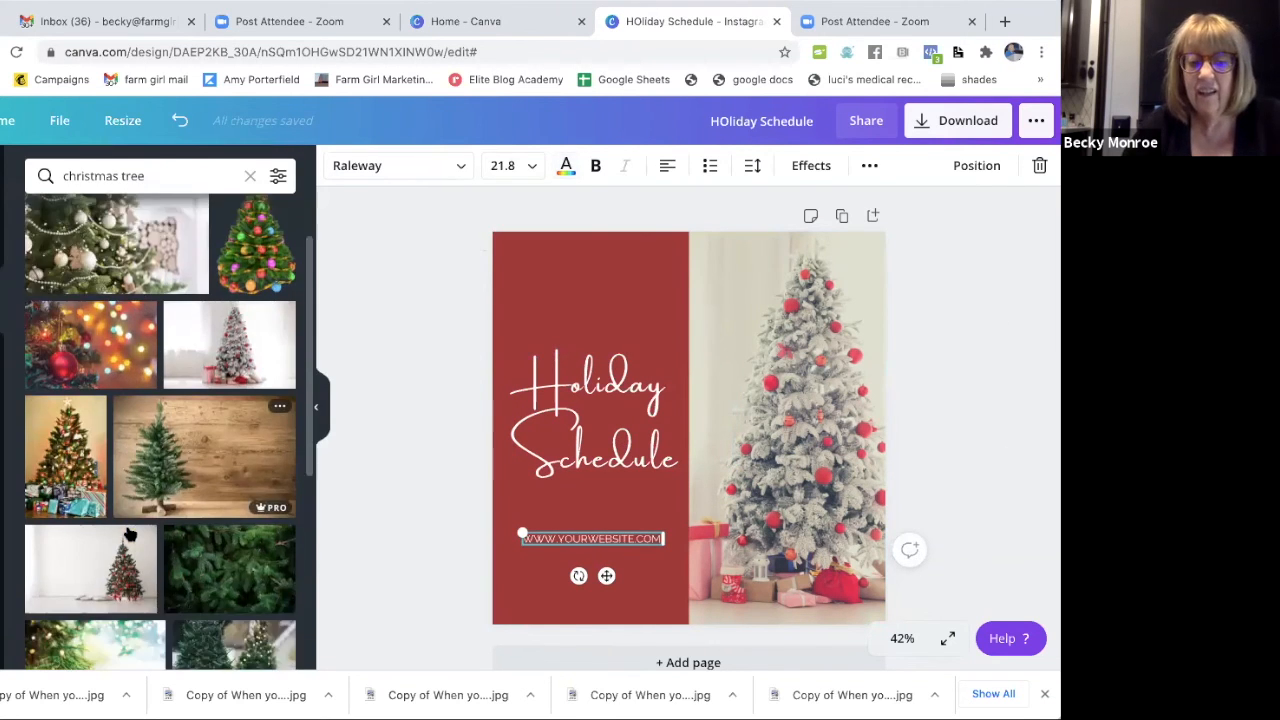
{"action": "scroll", "coordinate": [128, 532], "scroll_direction": "up", "scroll_amount": 3}
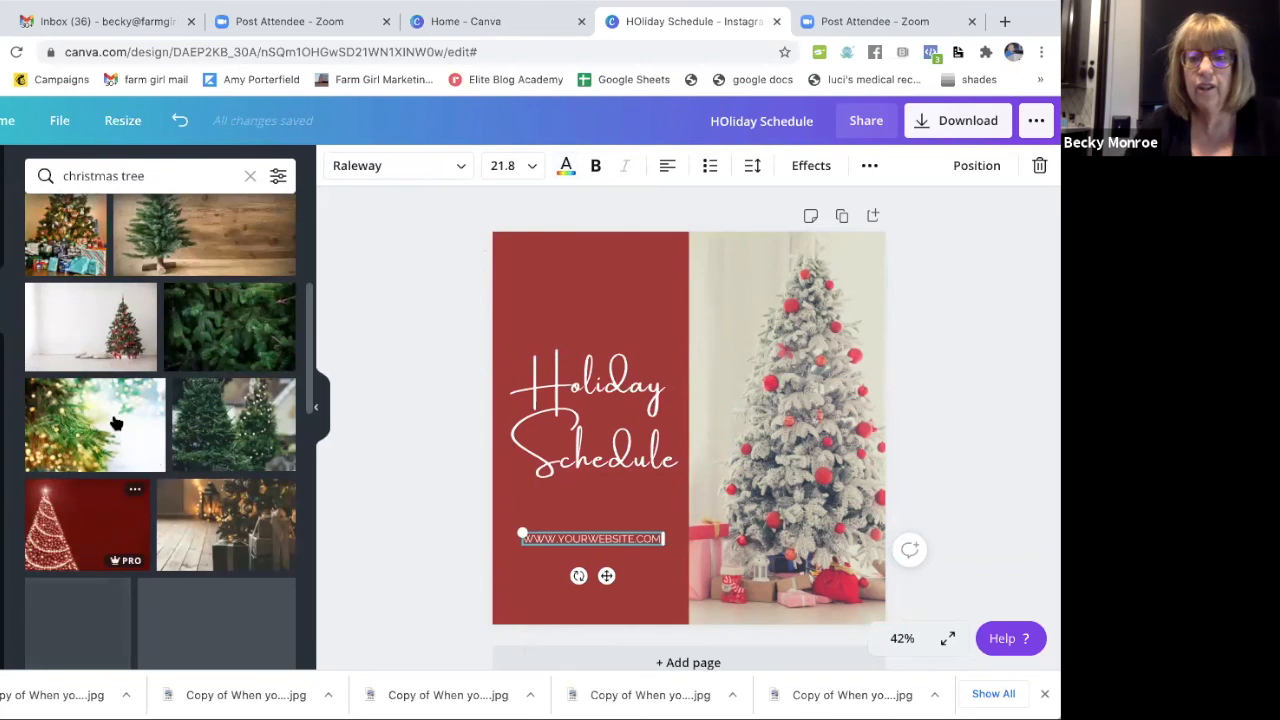